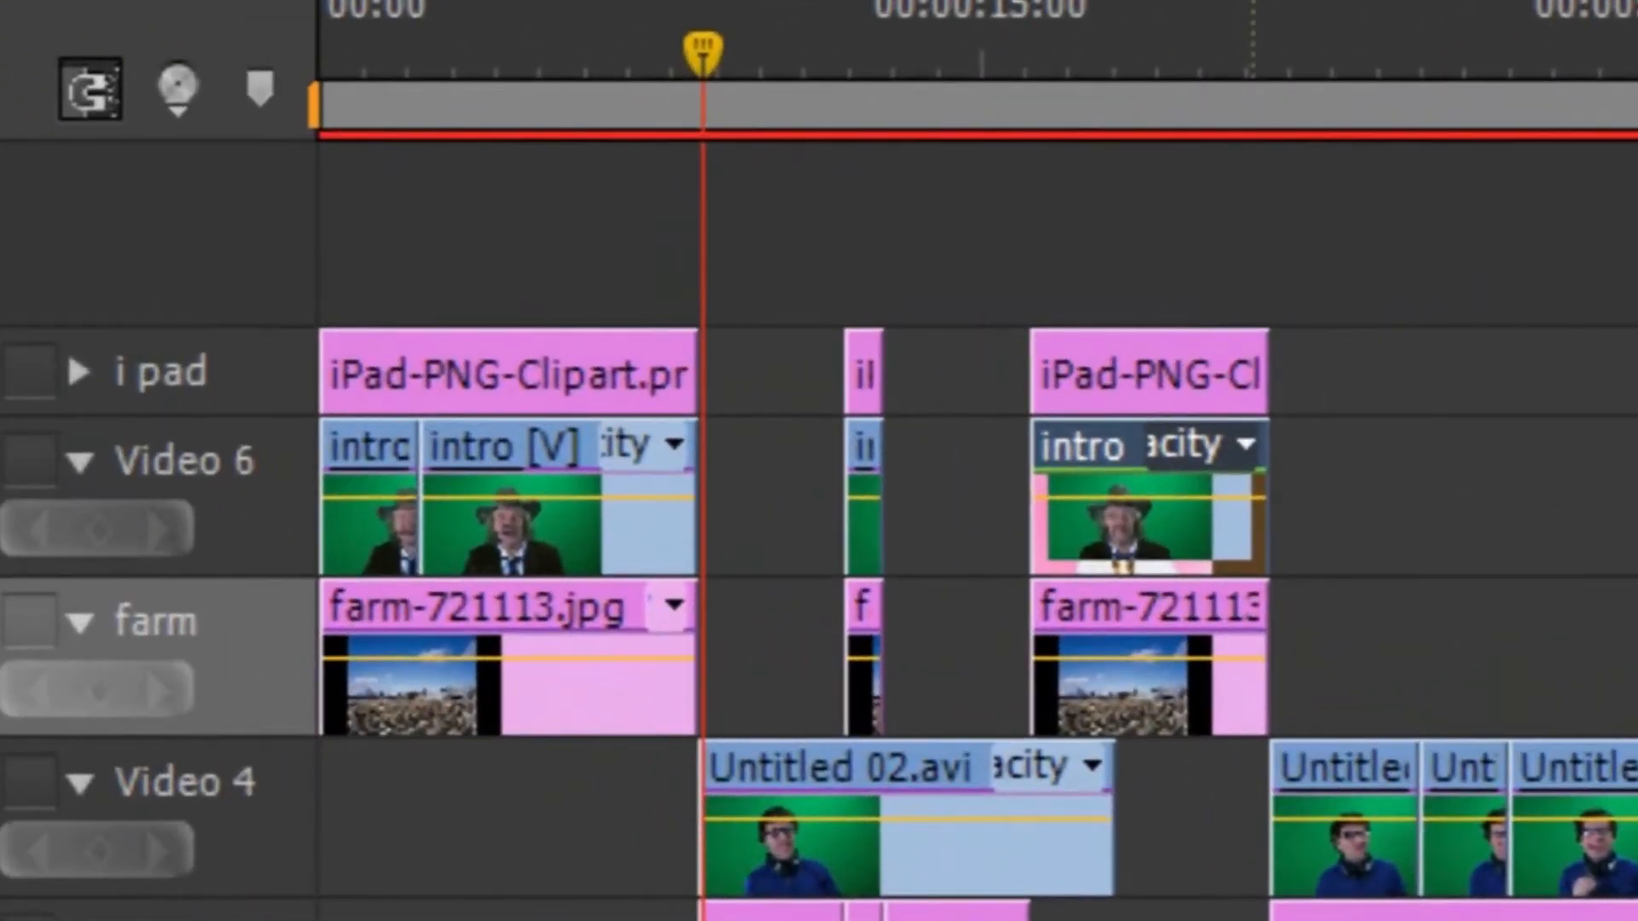
Move the playhead to the presenter shot and export that frame as a JPEG named "DMC frame 01".
left_click(1270, 7)
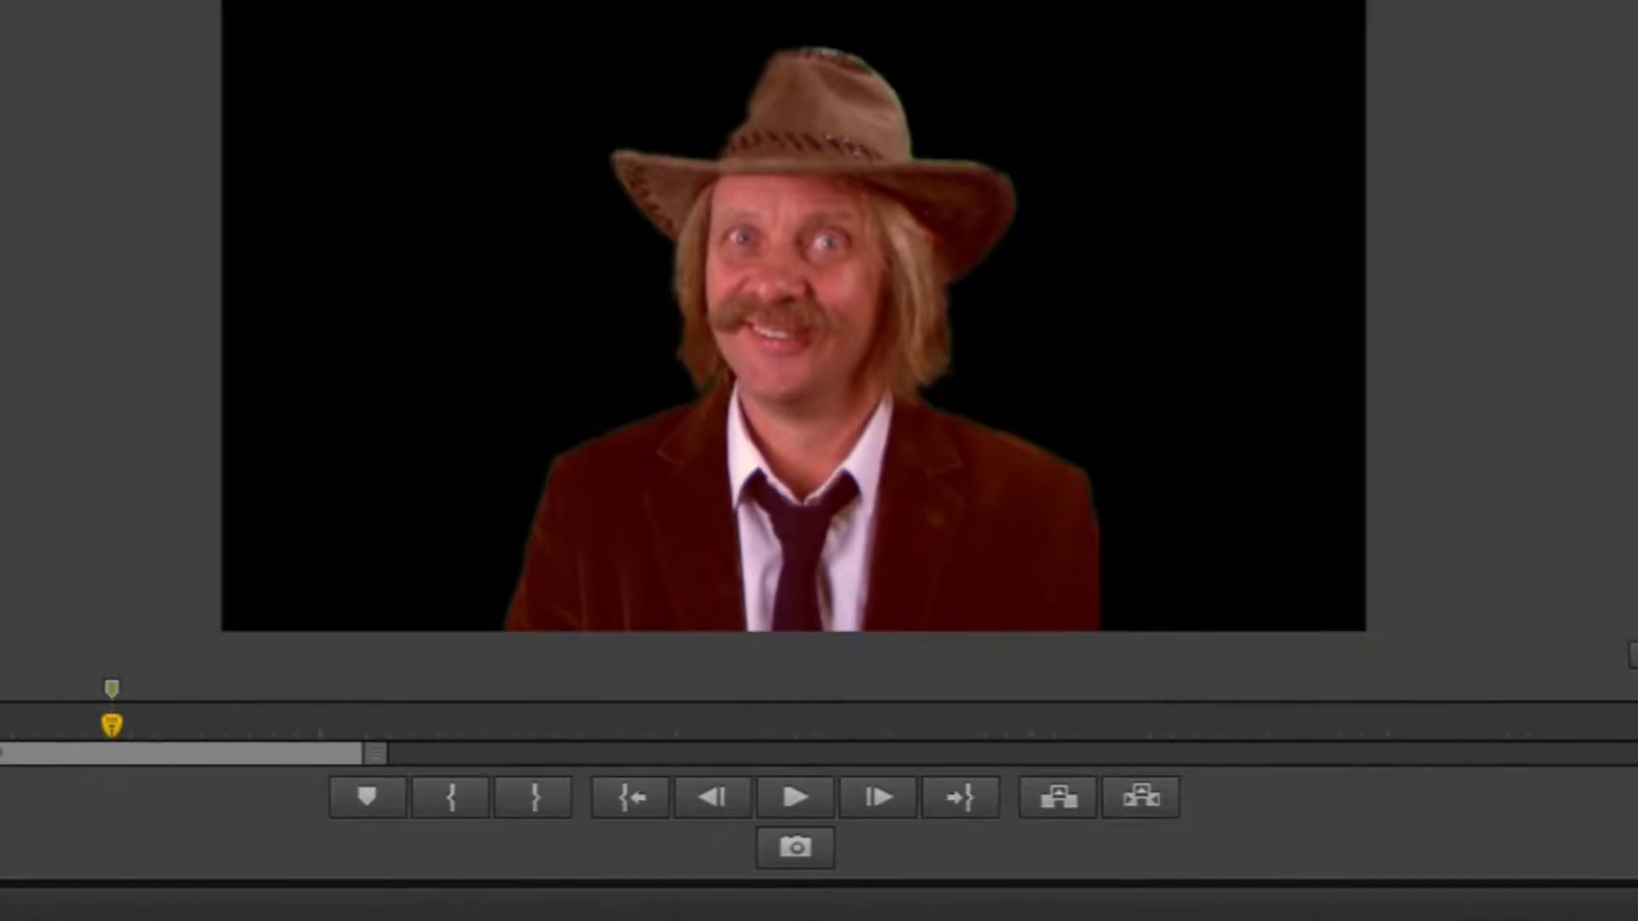
left_click(797, 848)
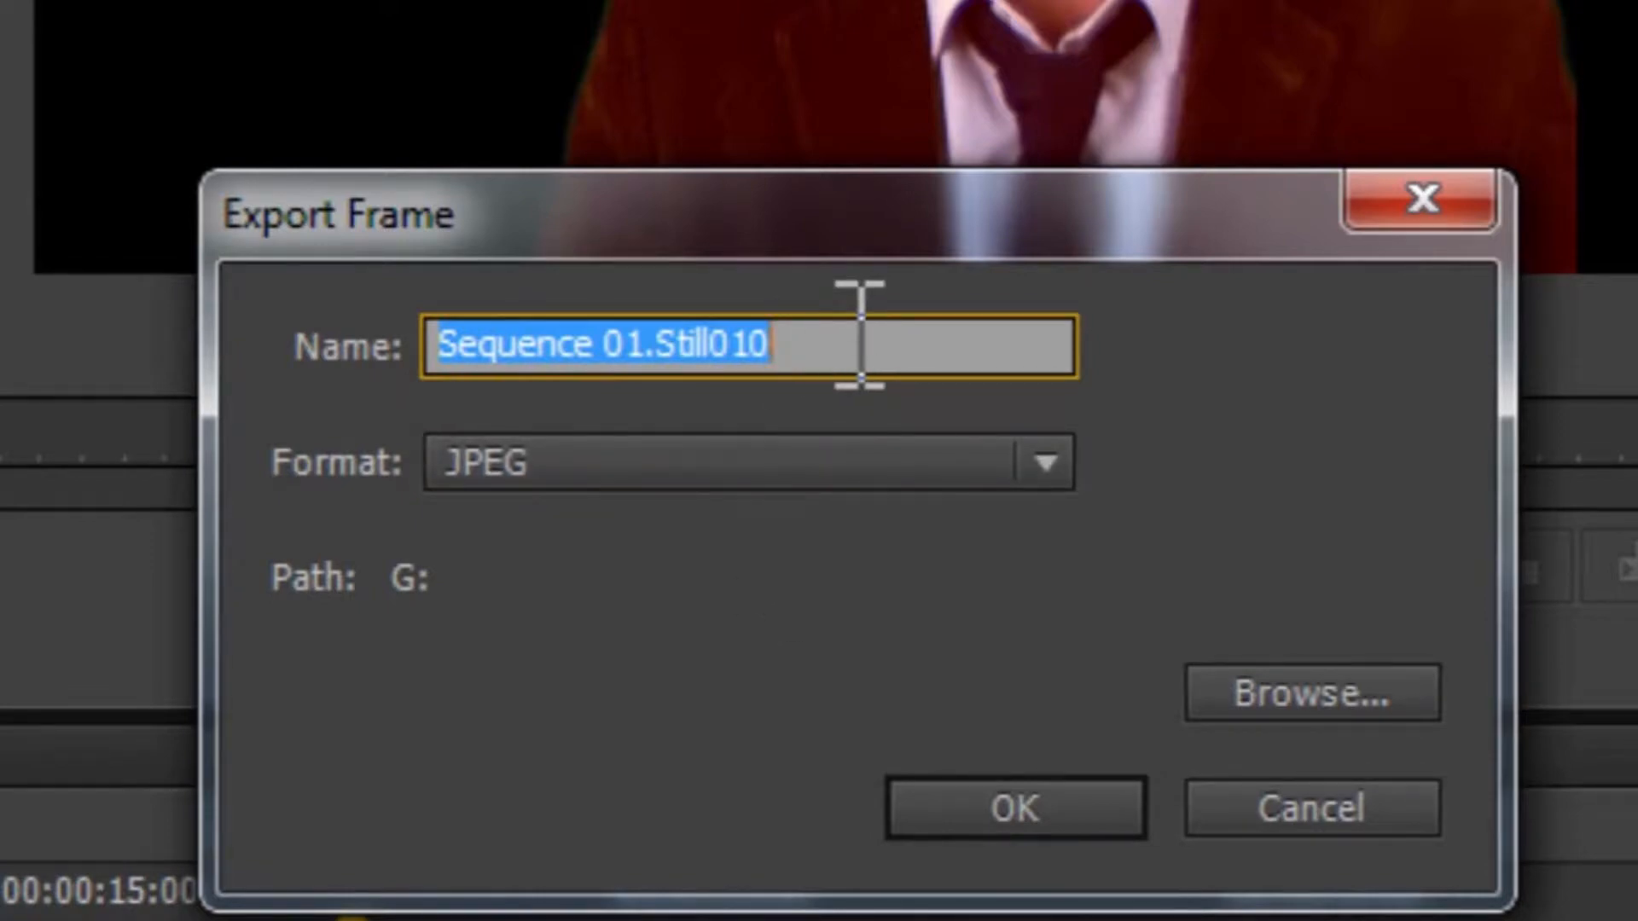
type("DMC frame 01")
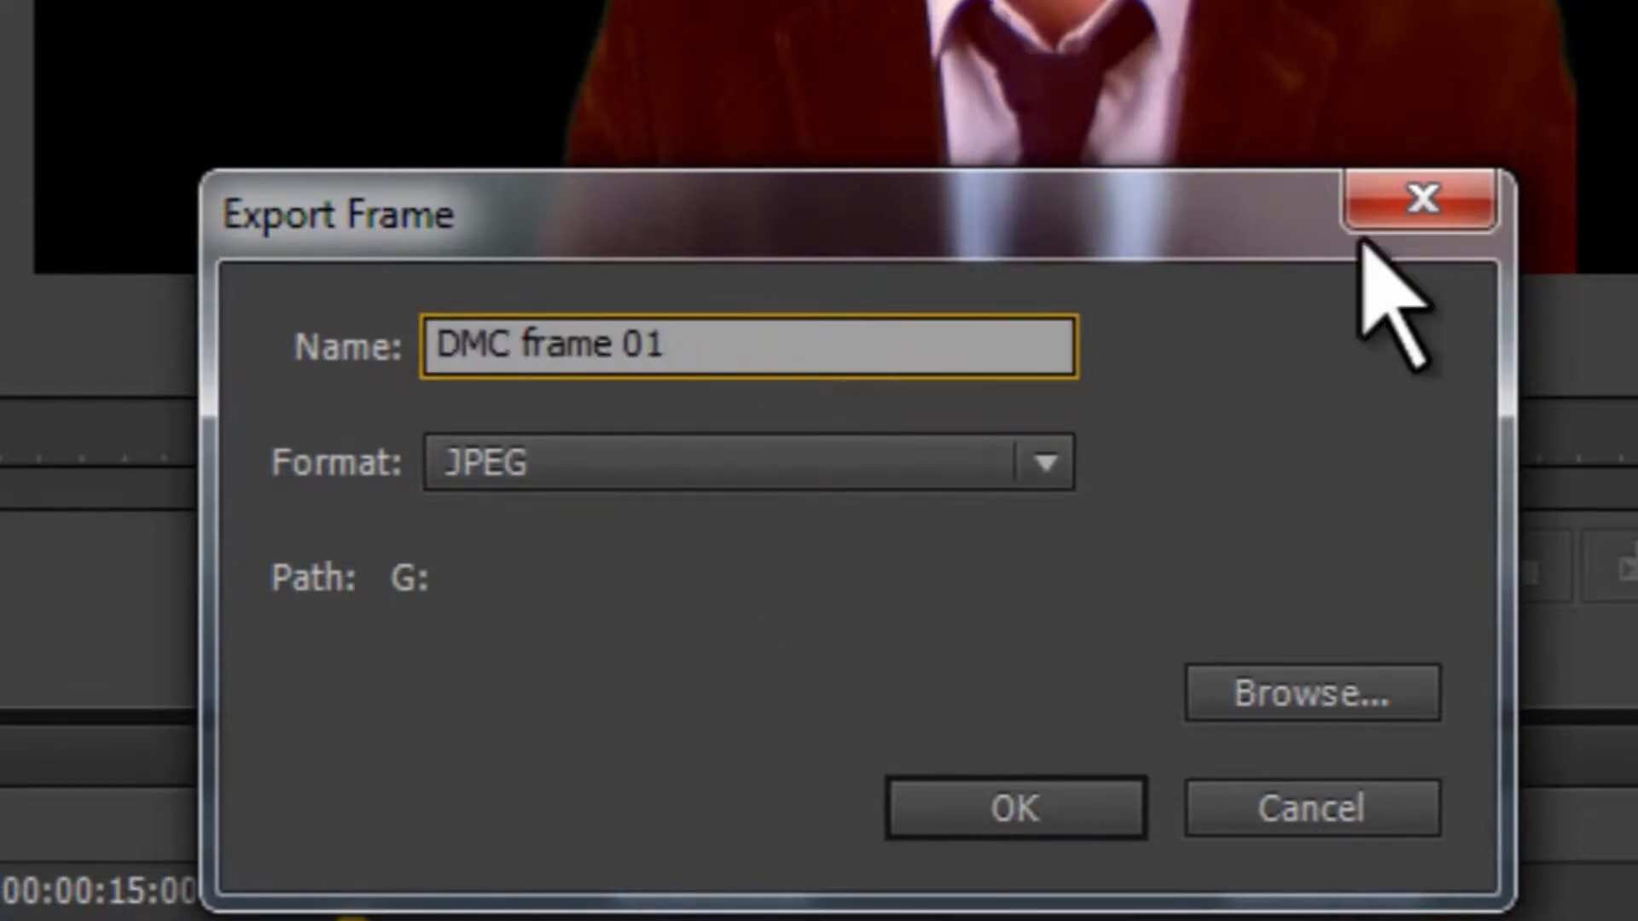
left_click(989, 821)
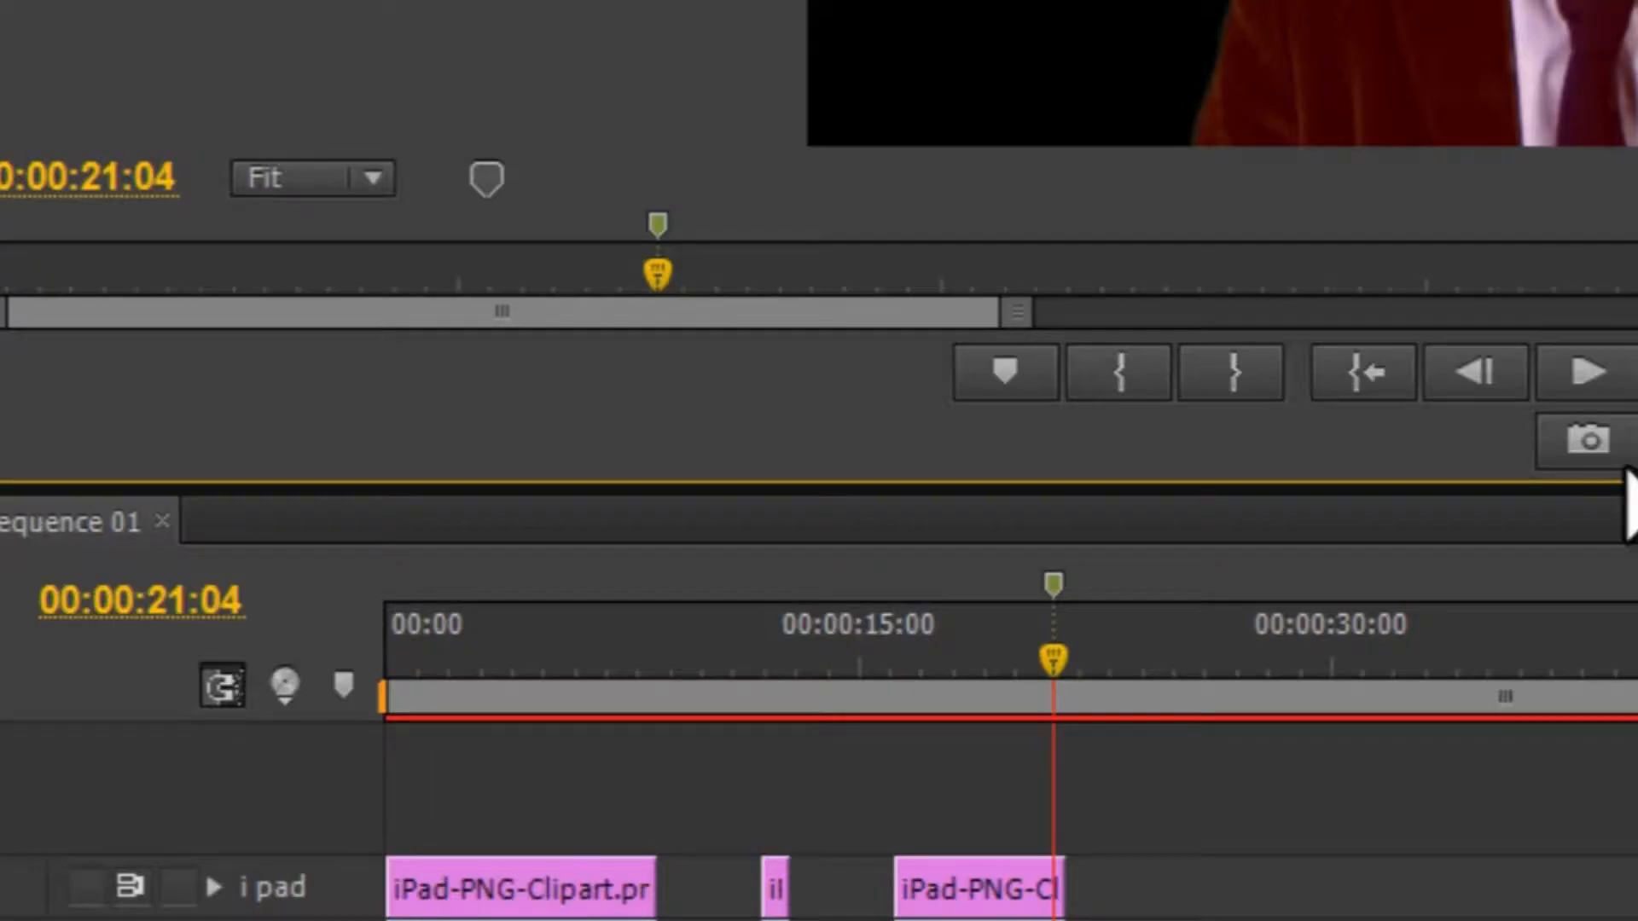
Export the same frame again in PNG format, named "DMC frame 02".
left_click(1621, 461)
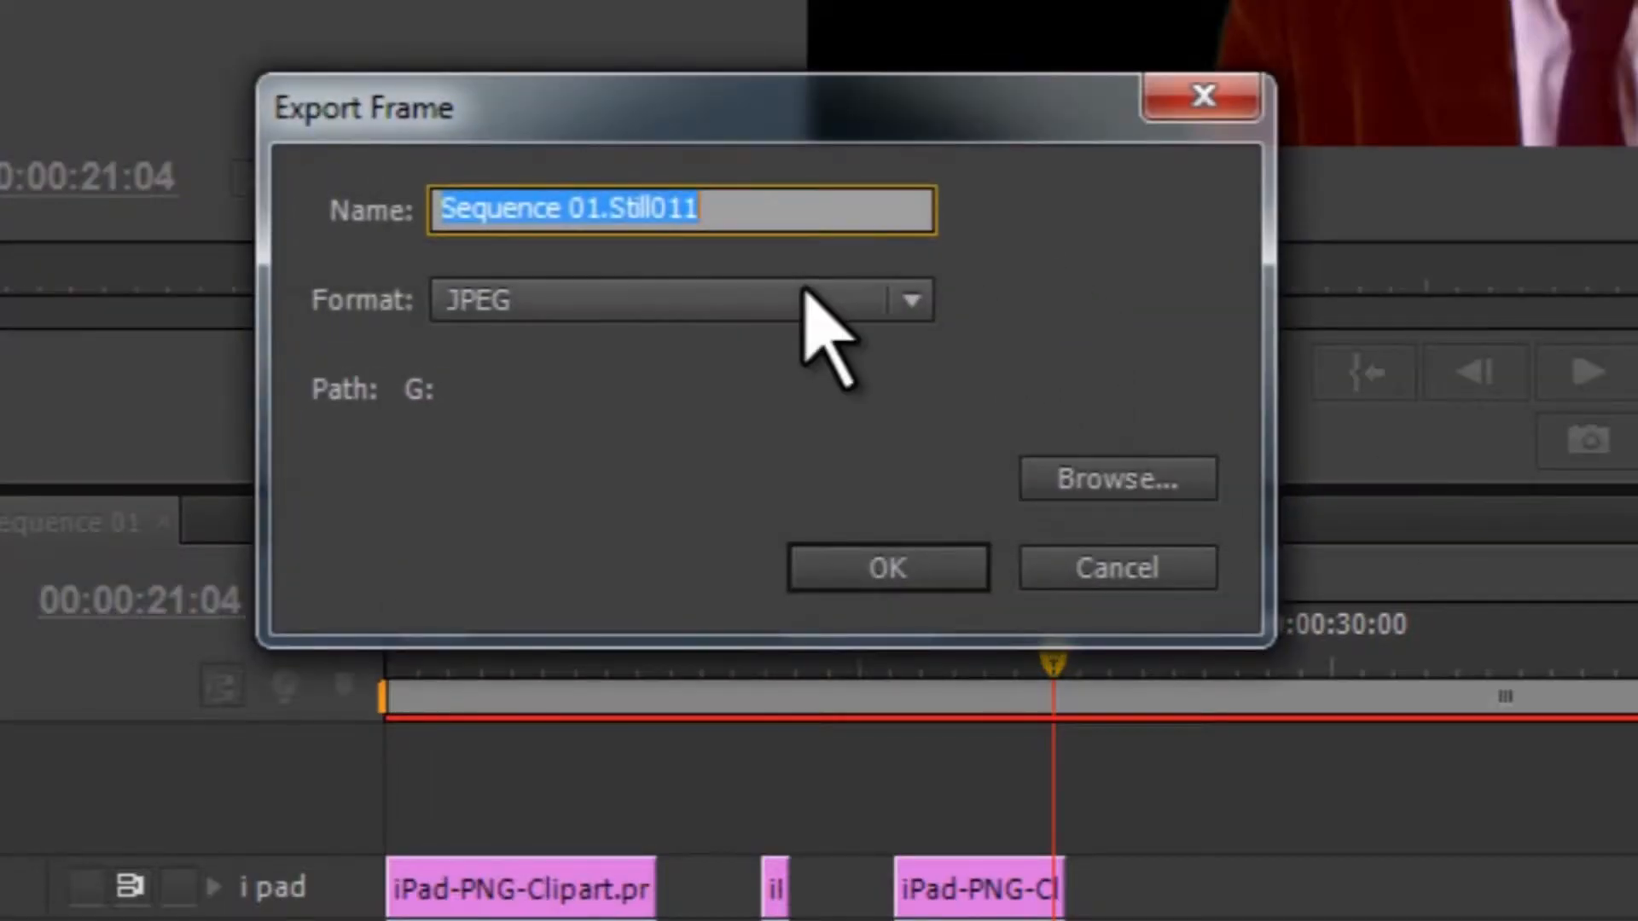
left_click(811, 309)
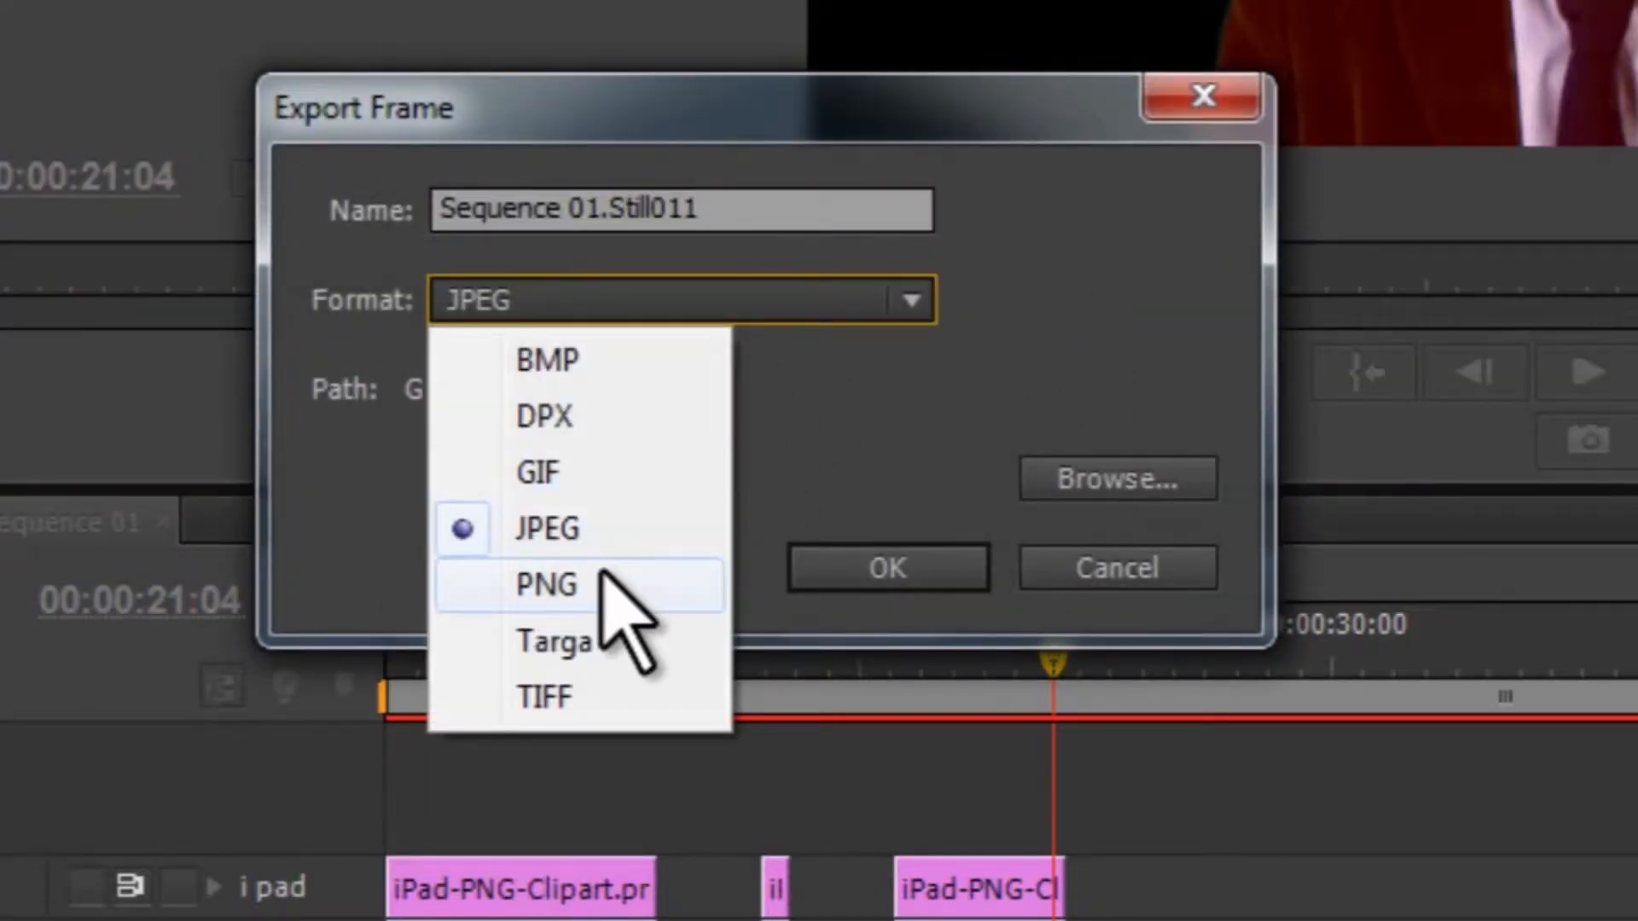
left_click(630, 567)
left_click(724, 205)
type("DMC frame ")
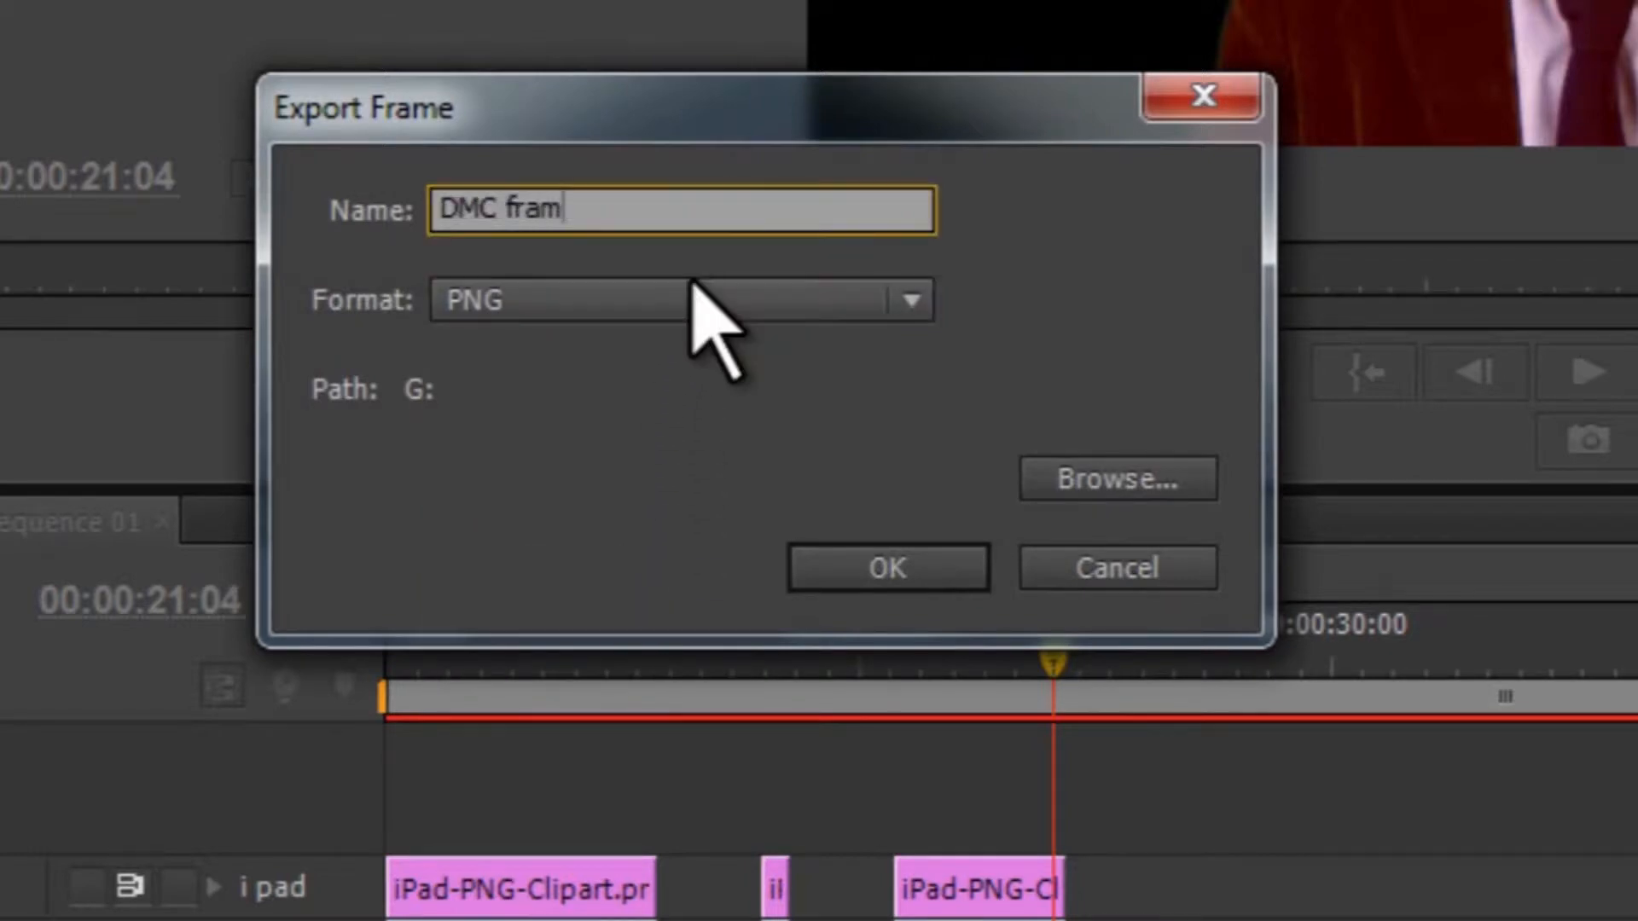
type("02")
left_click(903, 567)
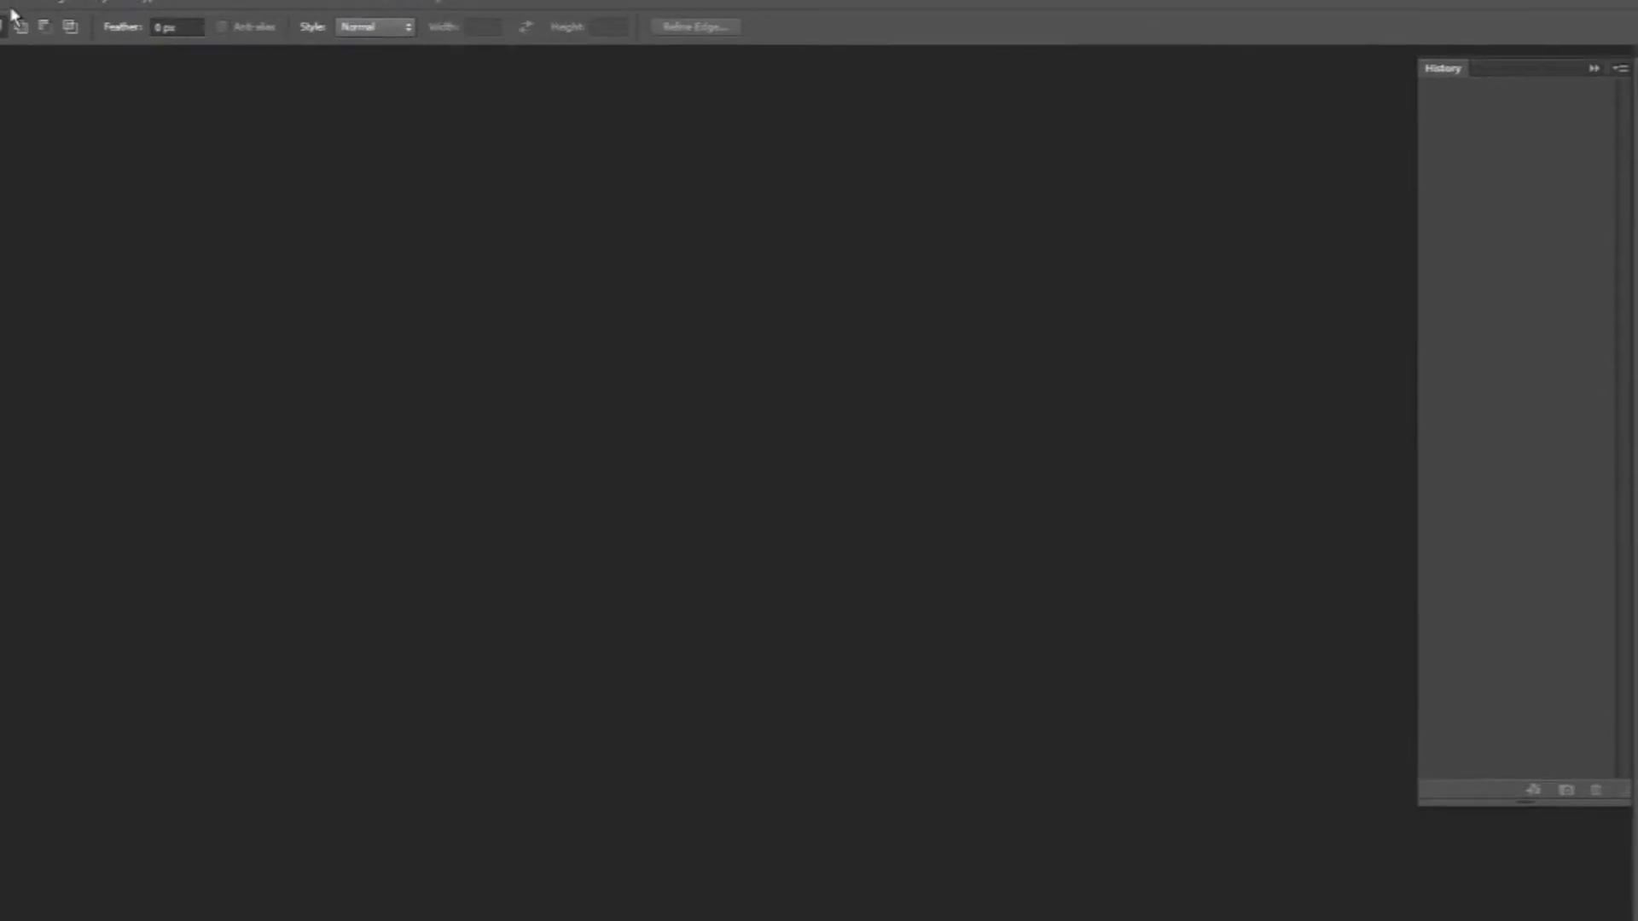
Switch to Photoshop and open the exported stills DMC frame 01.jpg and DMC frame 02.png.
left_click(3, 7)
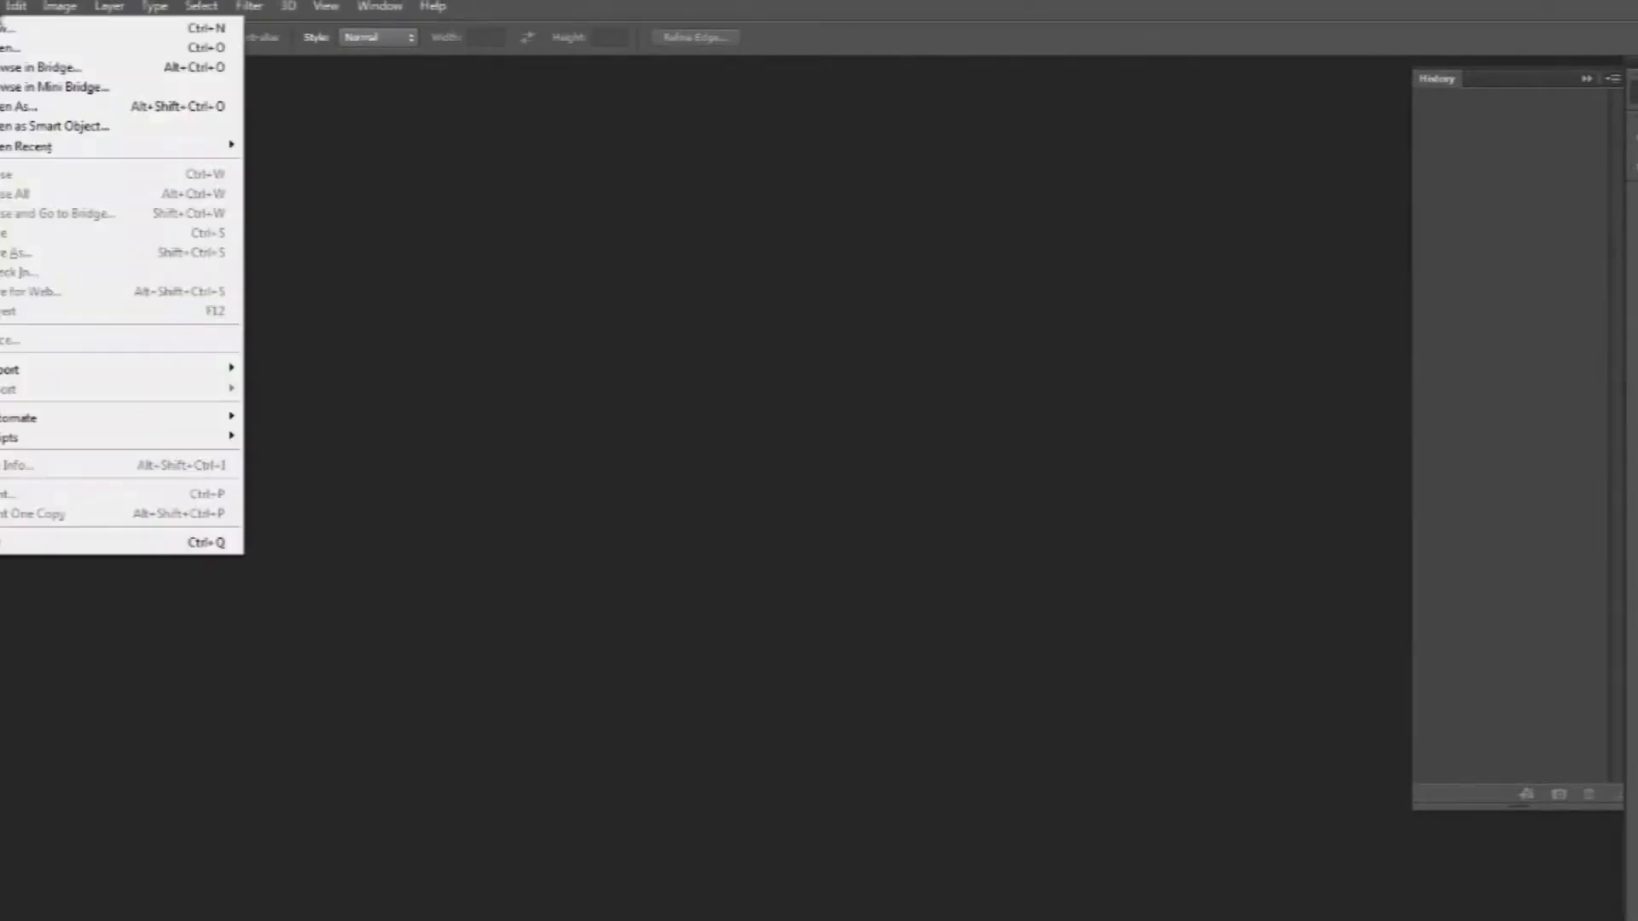
left_click(13, 48)
double_click(1564, 227)
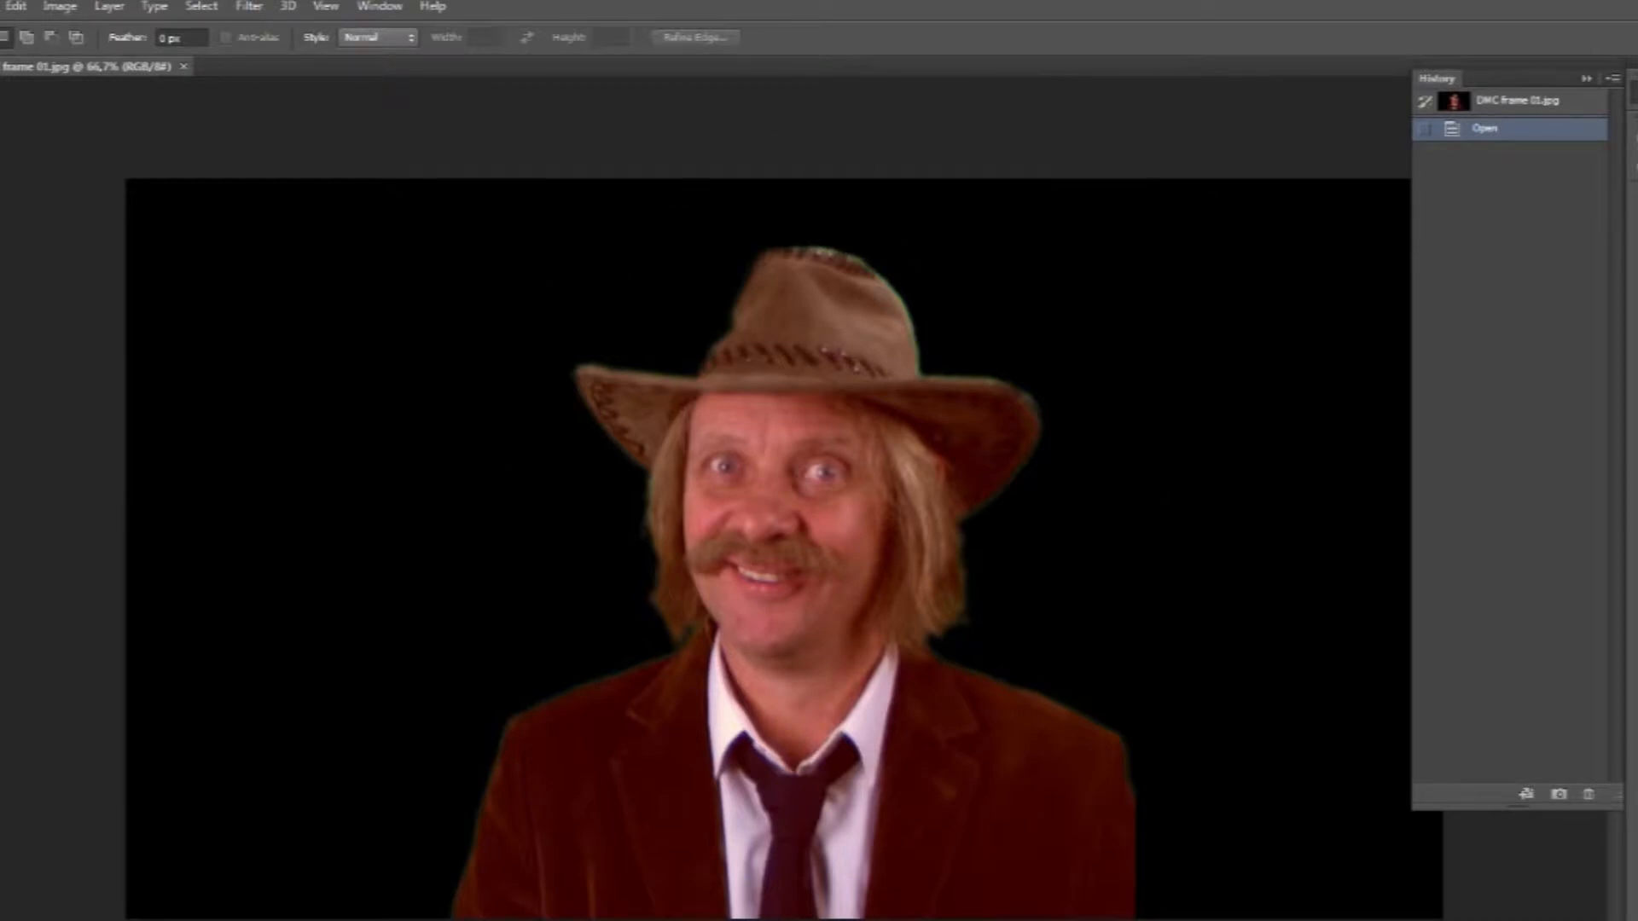
key("alt+f")
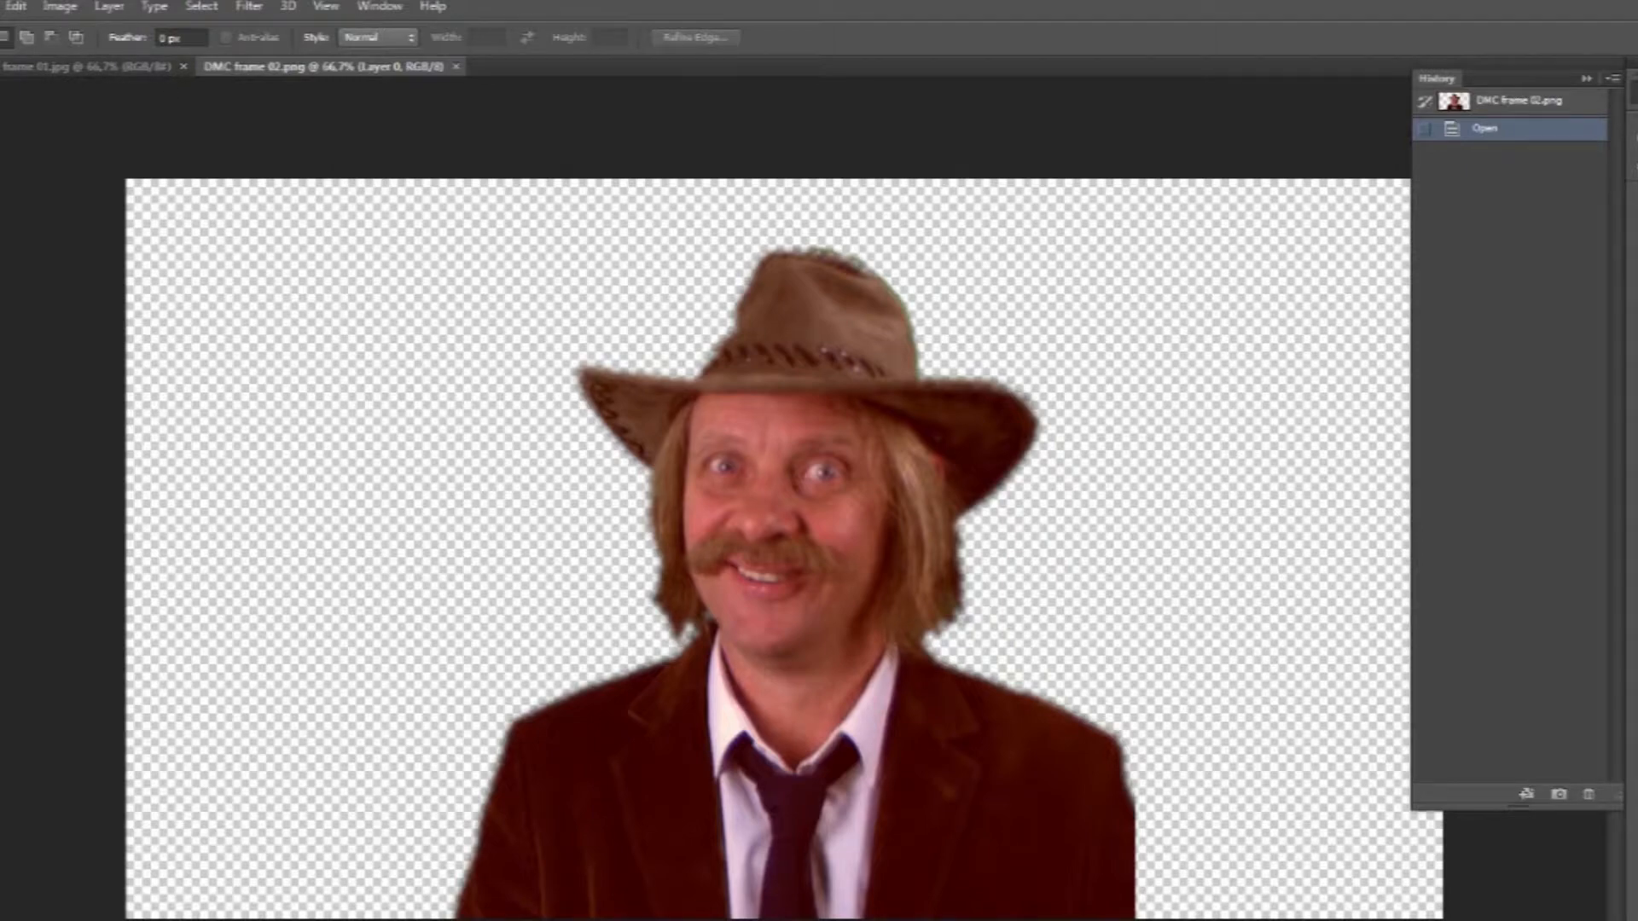
Open the blank book cover image from the SSD (G:) drive.
left_click(1, 6)
left_click(17, 48)
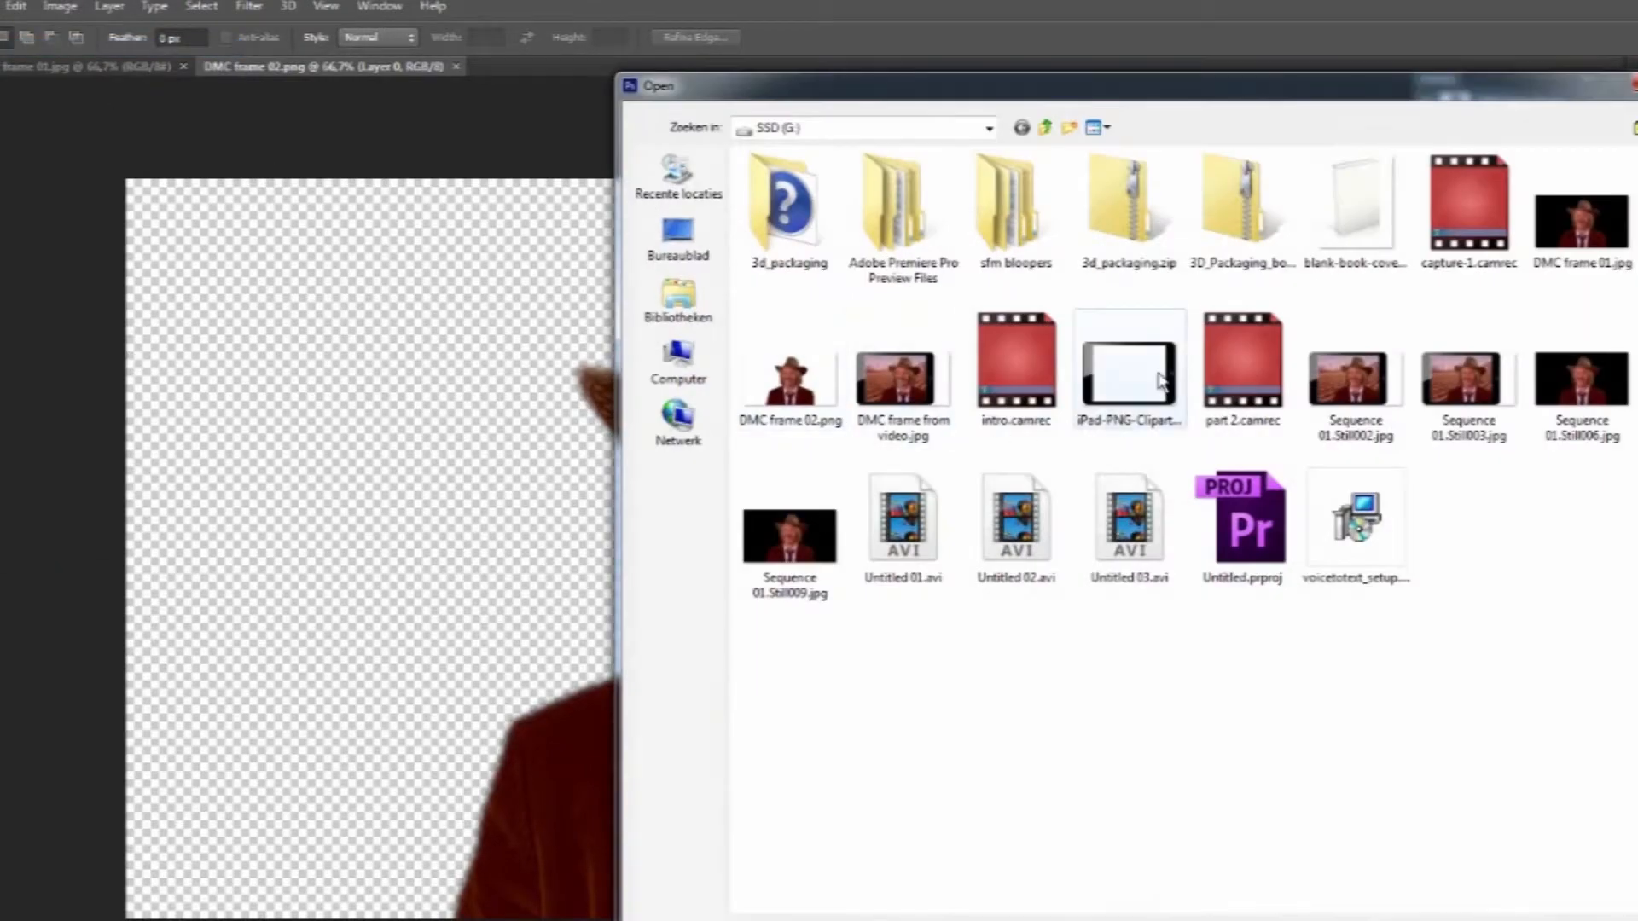
double_click(1318, 263)
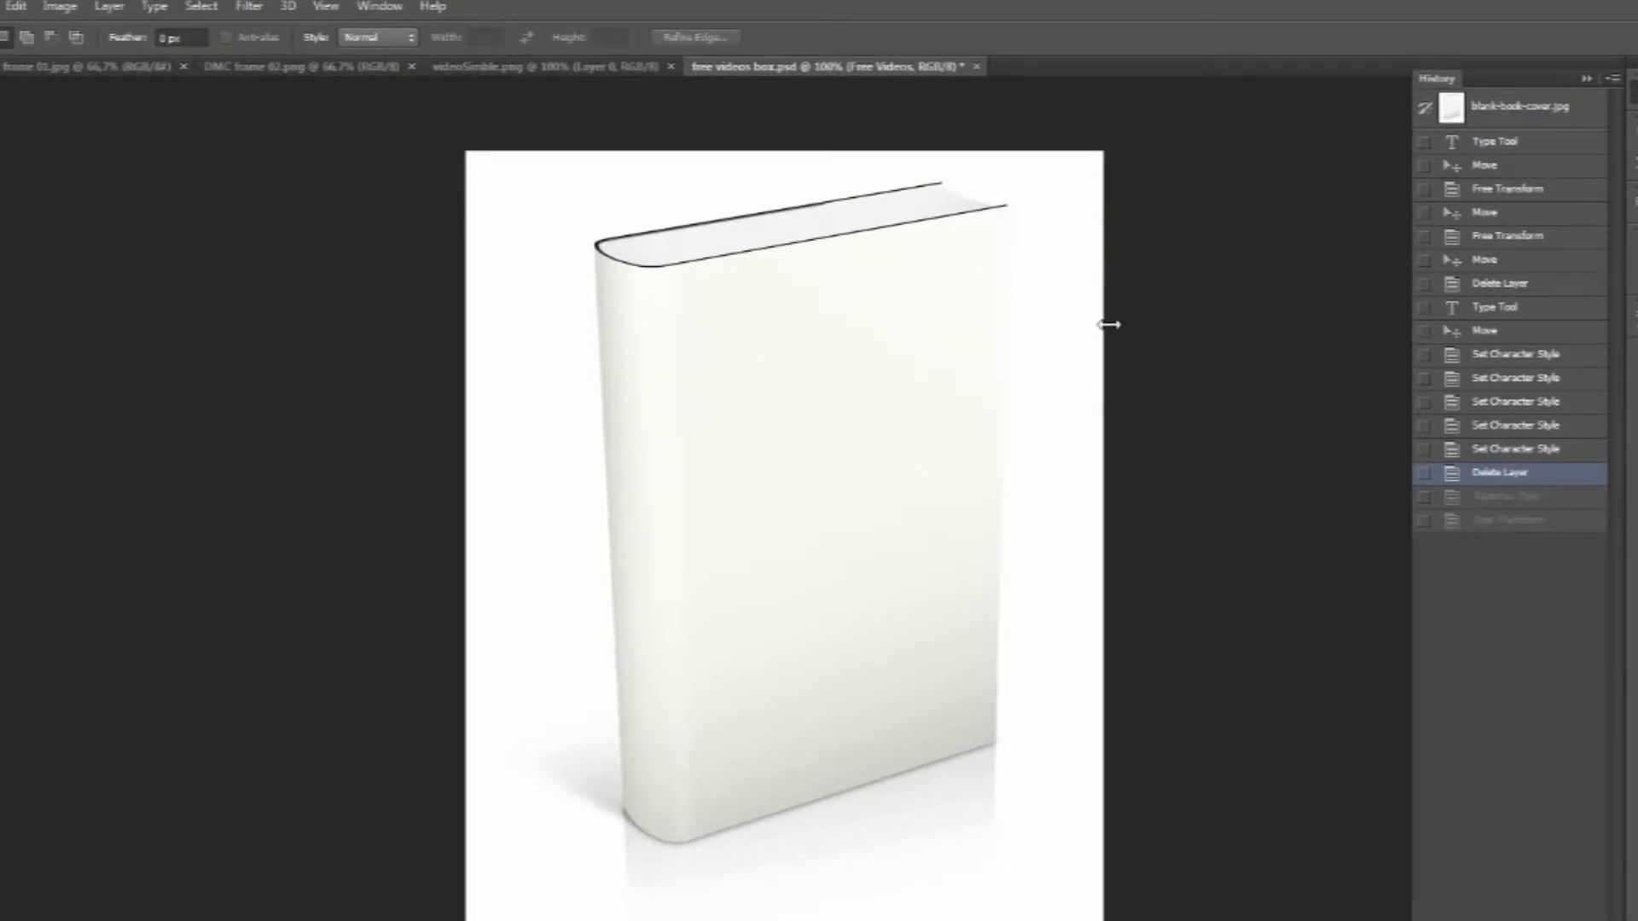
Bring the man cutout from DMC frame 02.png and the camera symbol from videoSimble.png into free videos box.psd.
left_click(384, 69)
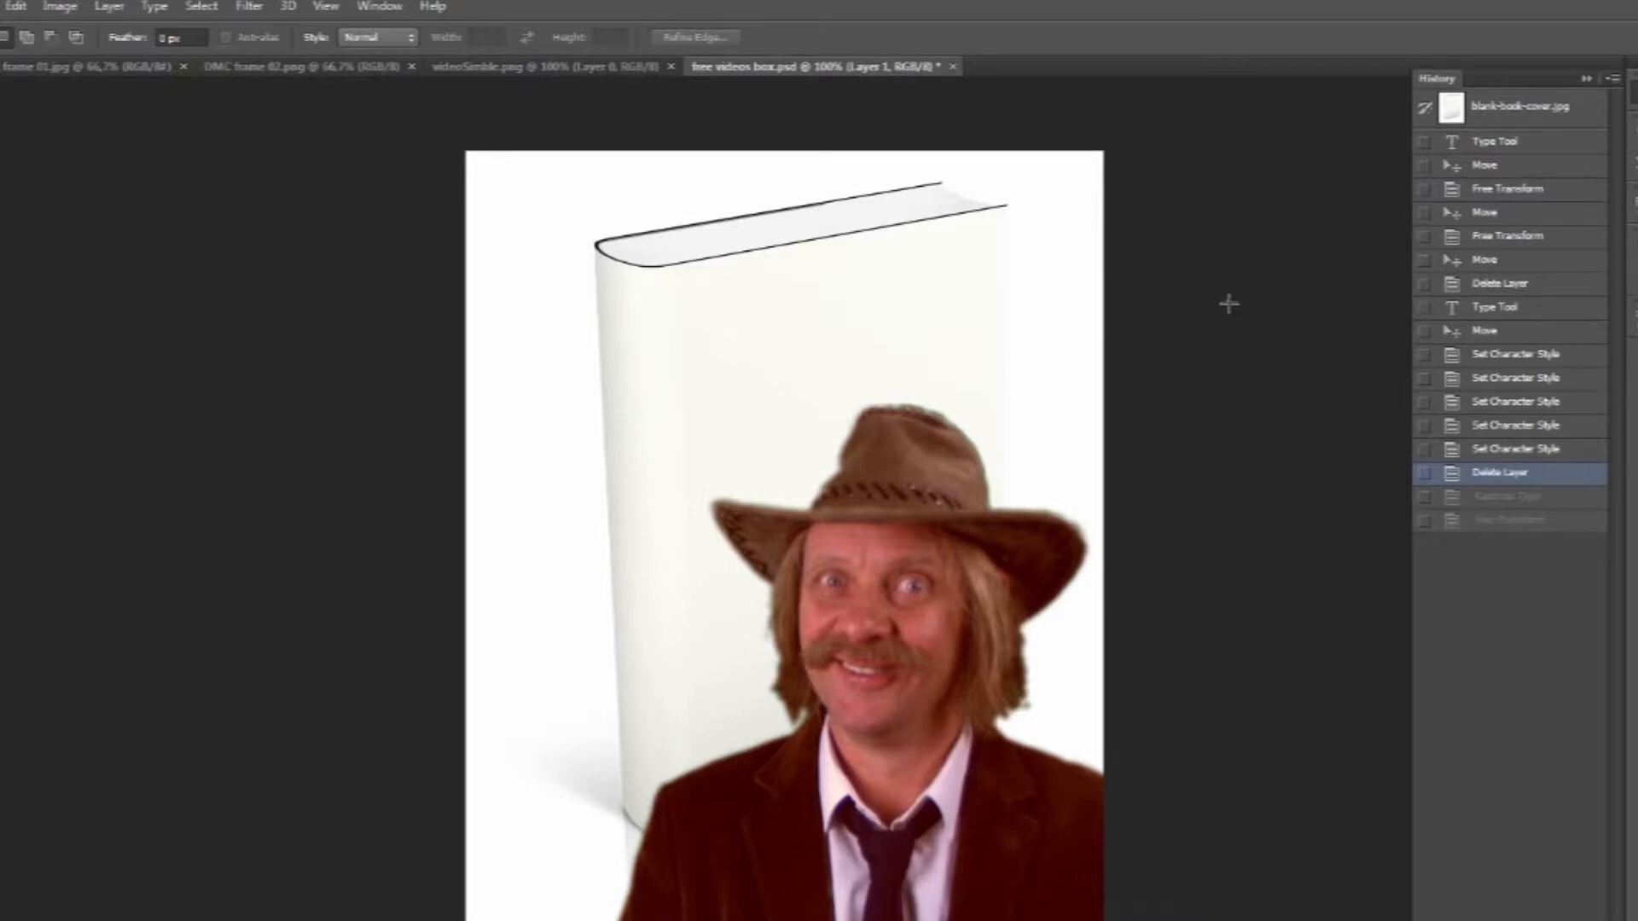
left_click(575, 66)
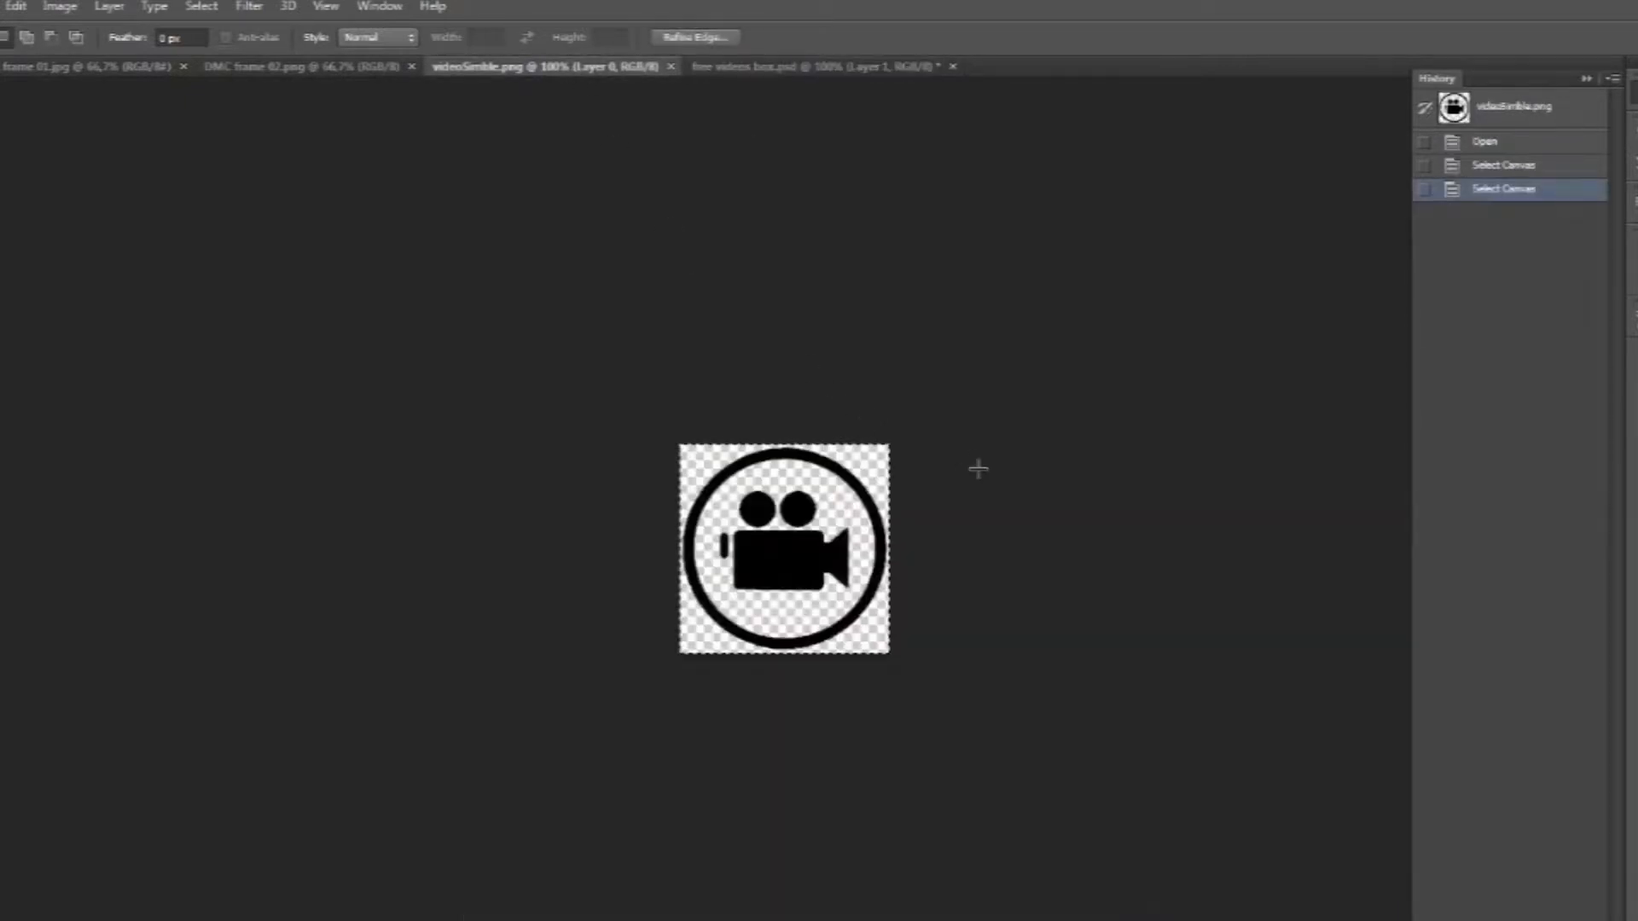
key("ctrl+x")
key("ctrl+Tab")
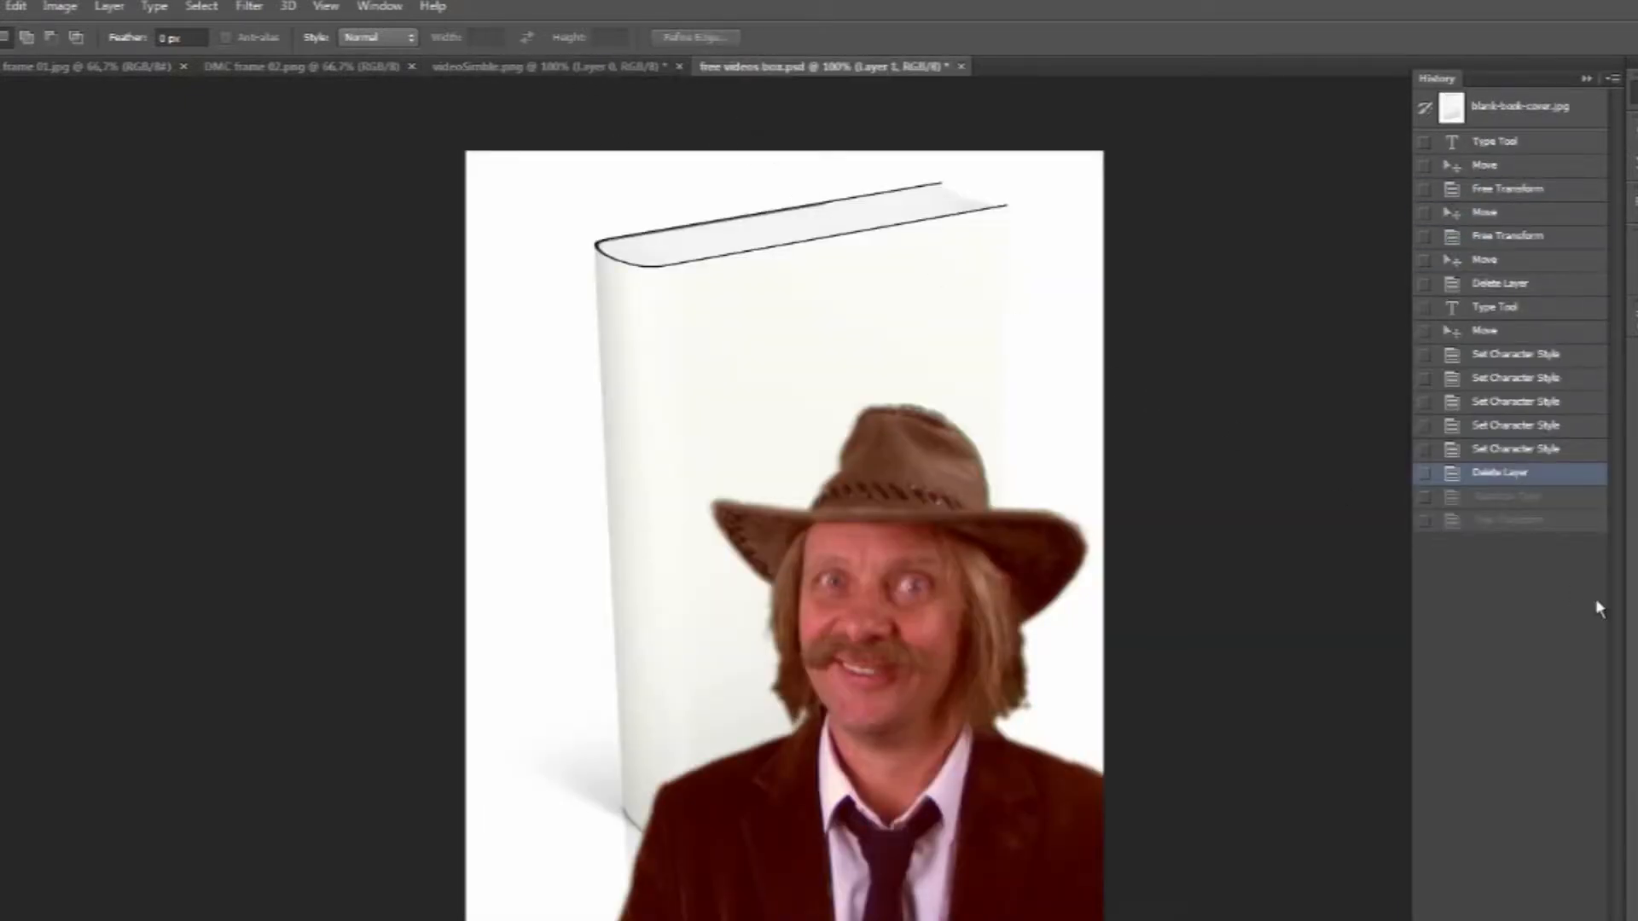
key("ctrl+v")
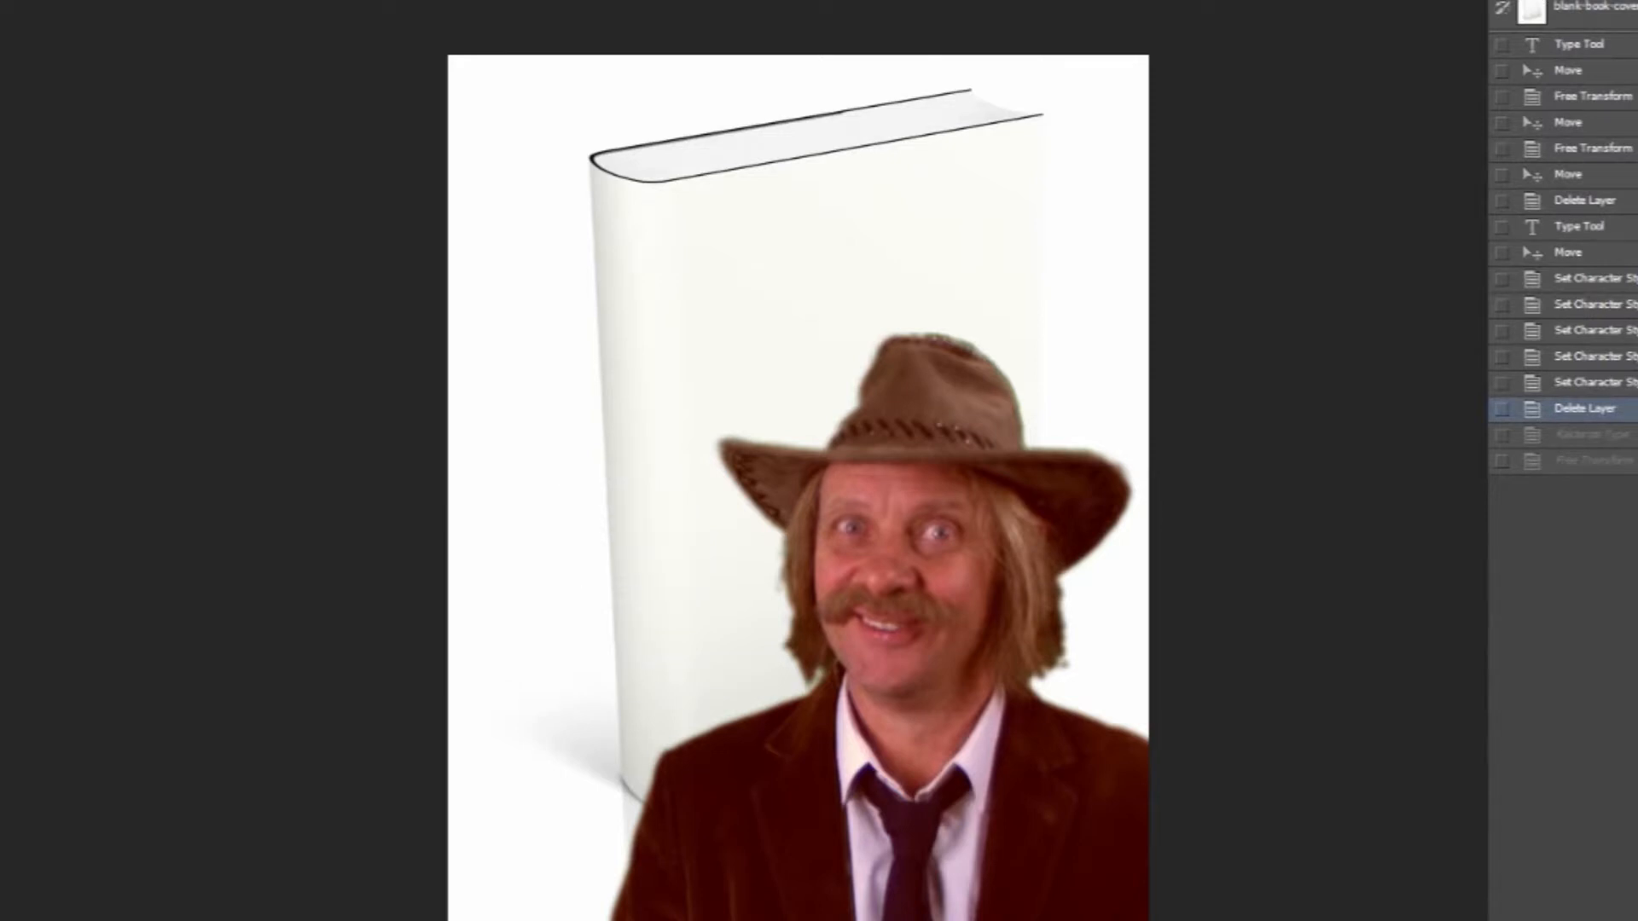
Fit the man's layer to the book's front cover with a Perspective transform, apply it and clear the selection.
key("ctrl+a")
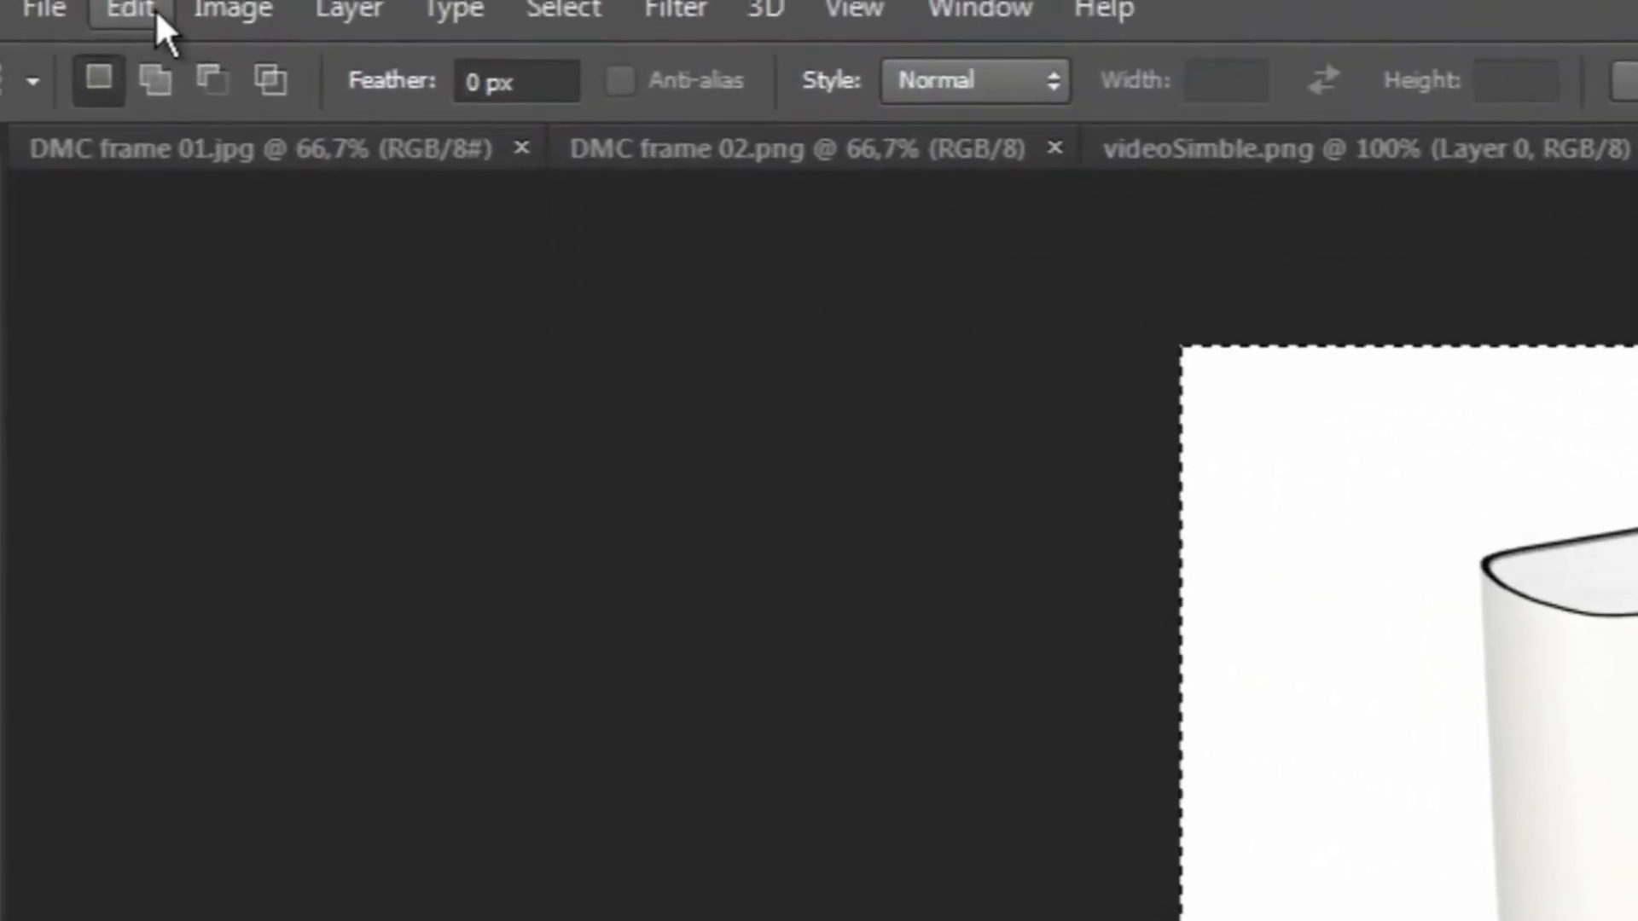
left_click(191, 31)
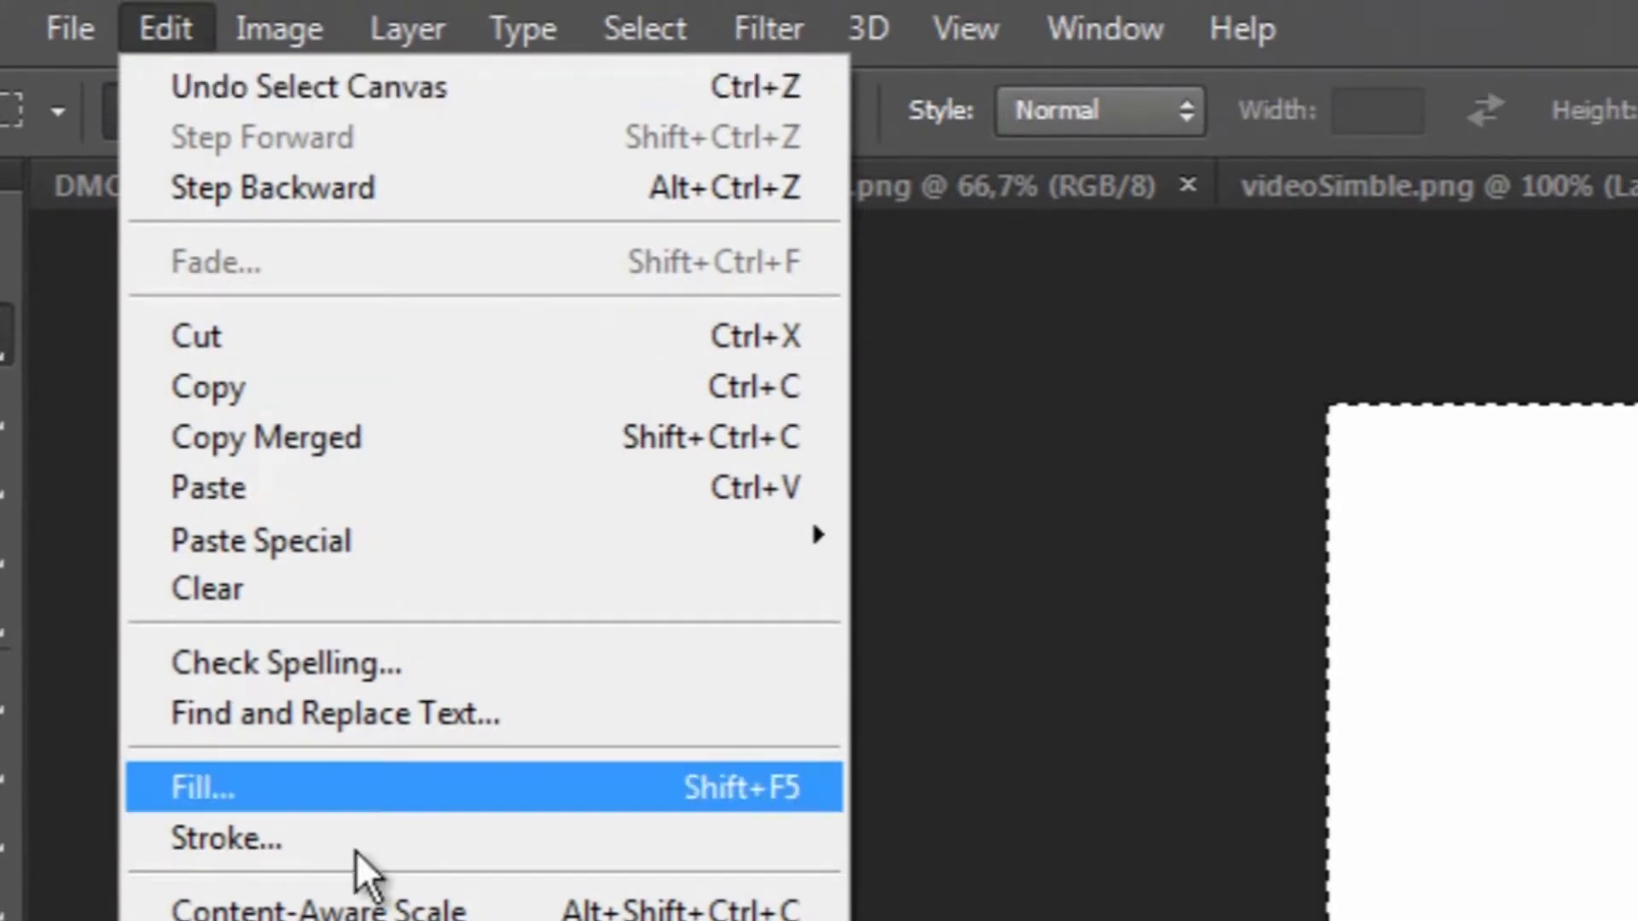
mouse_move(375, 624)
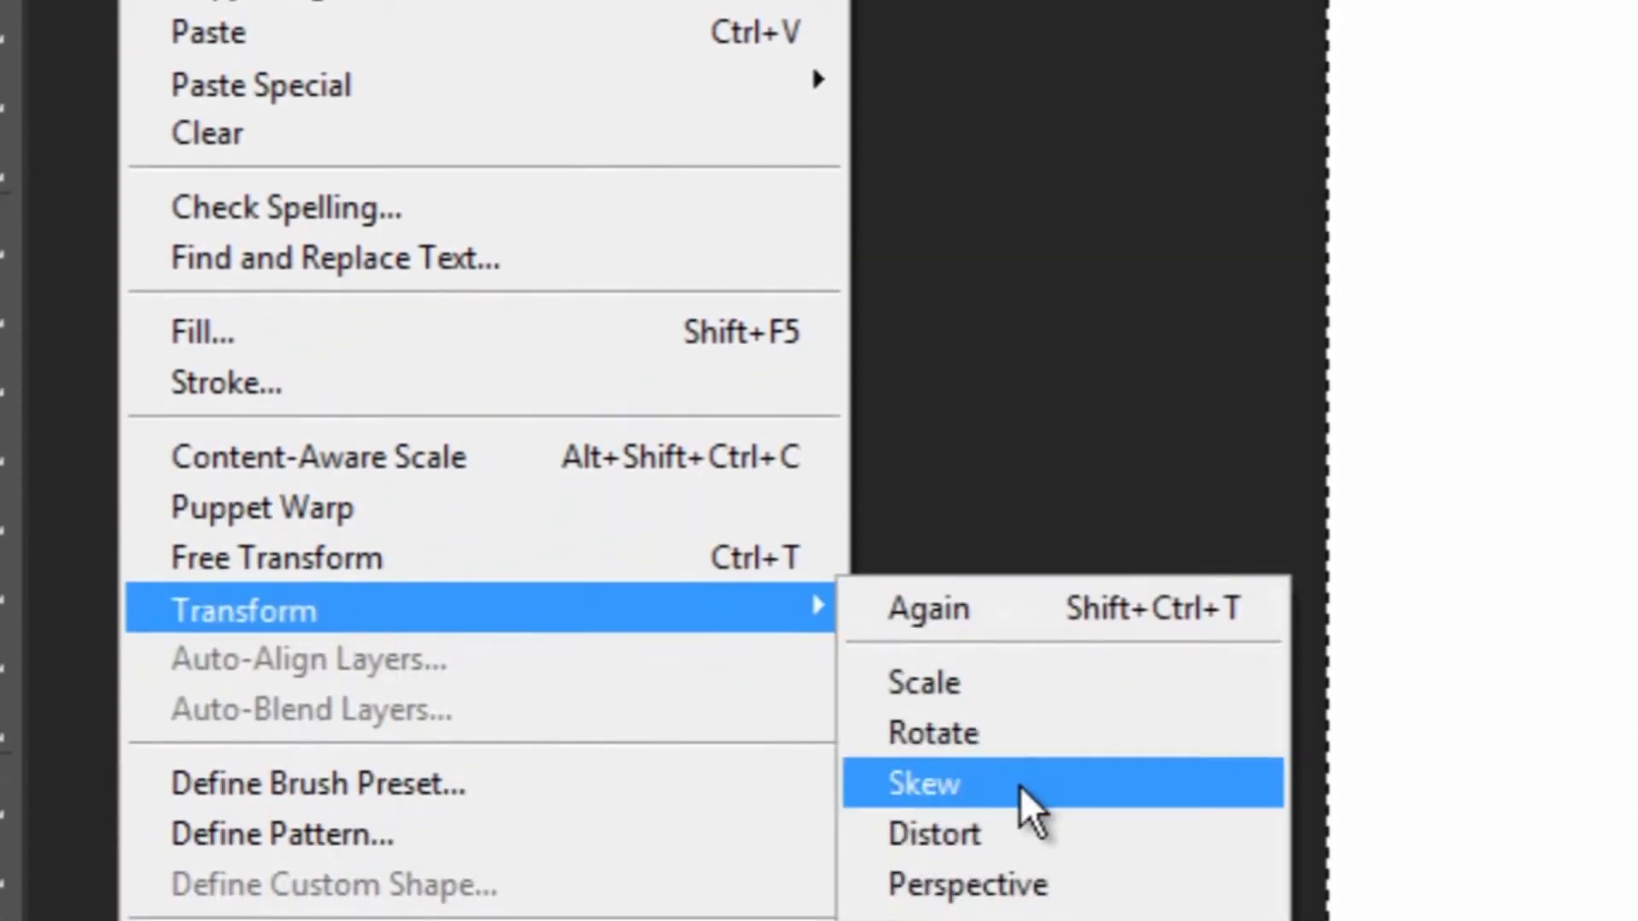
left_click(1058, 891)
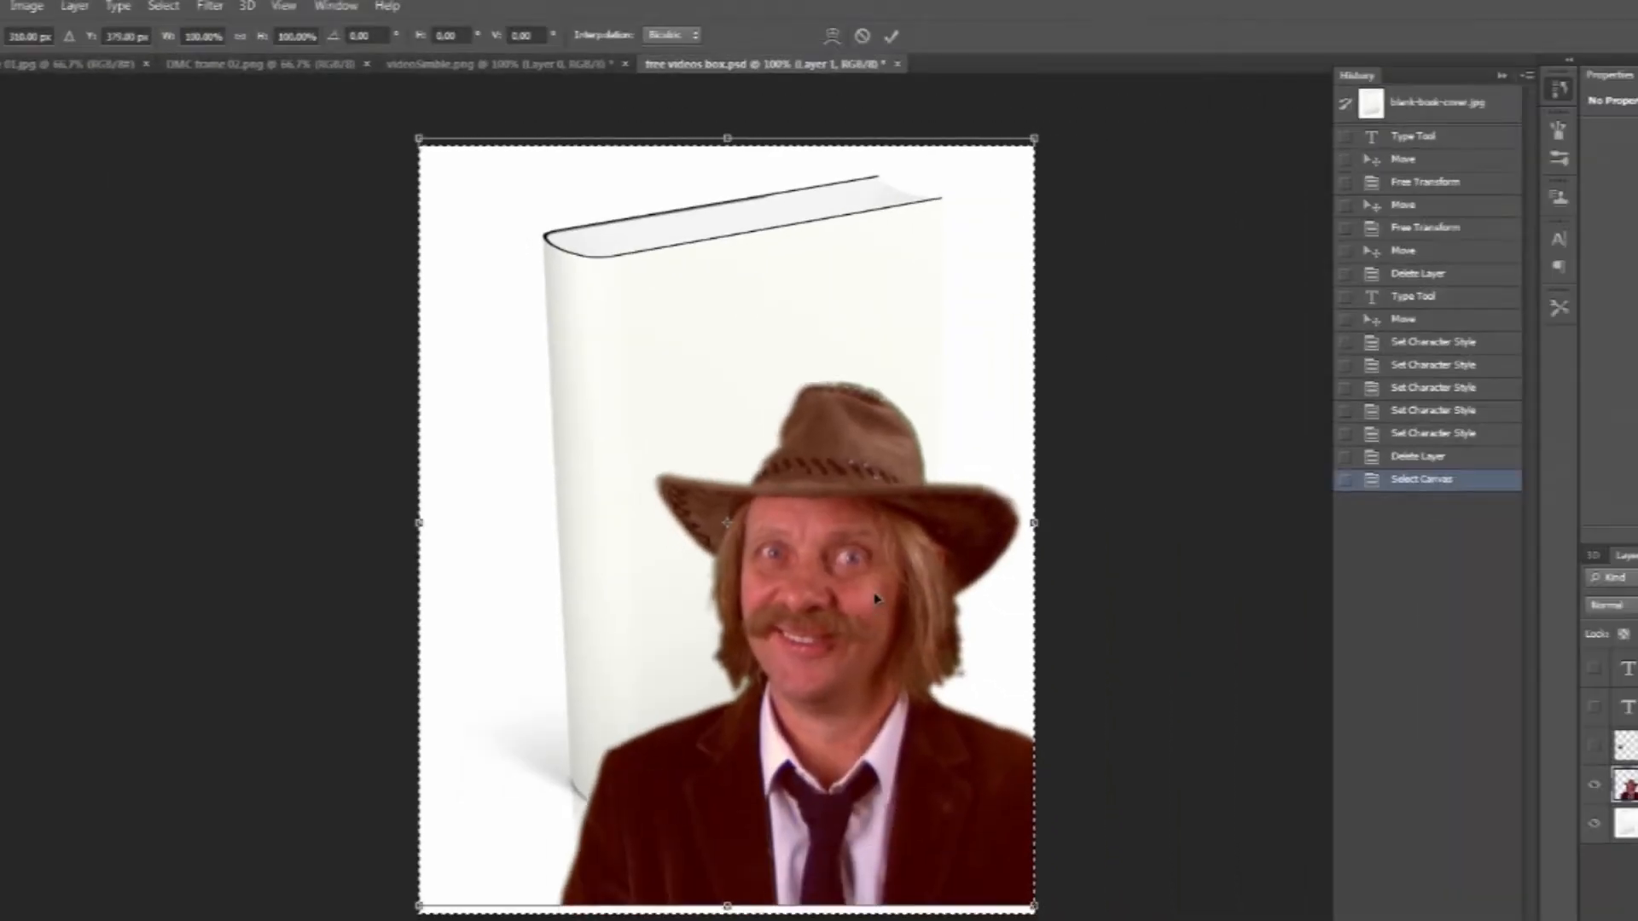
left_click_drag(872, 609, 831, 494)
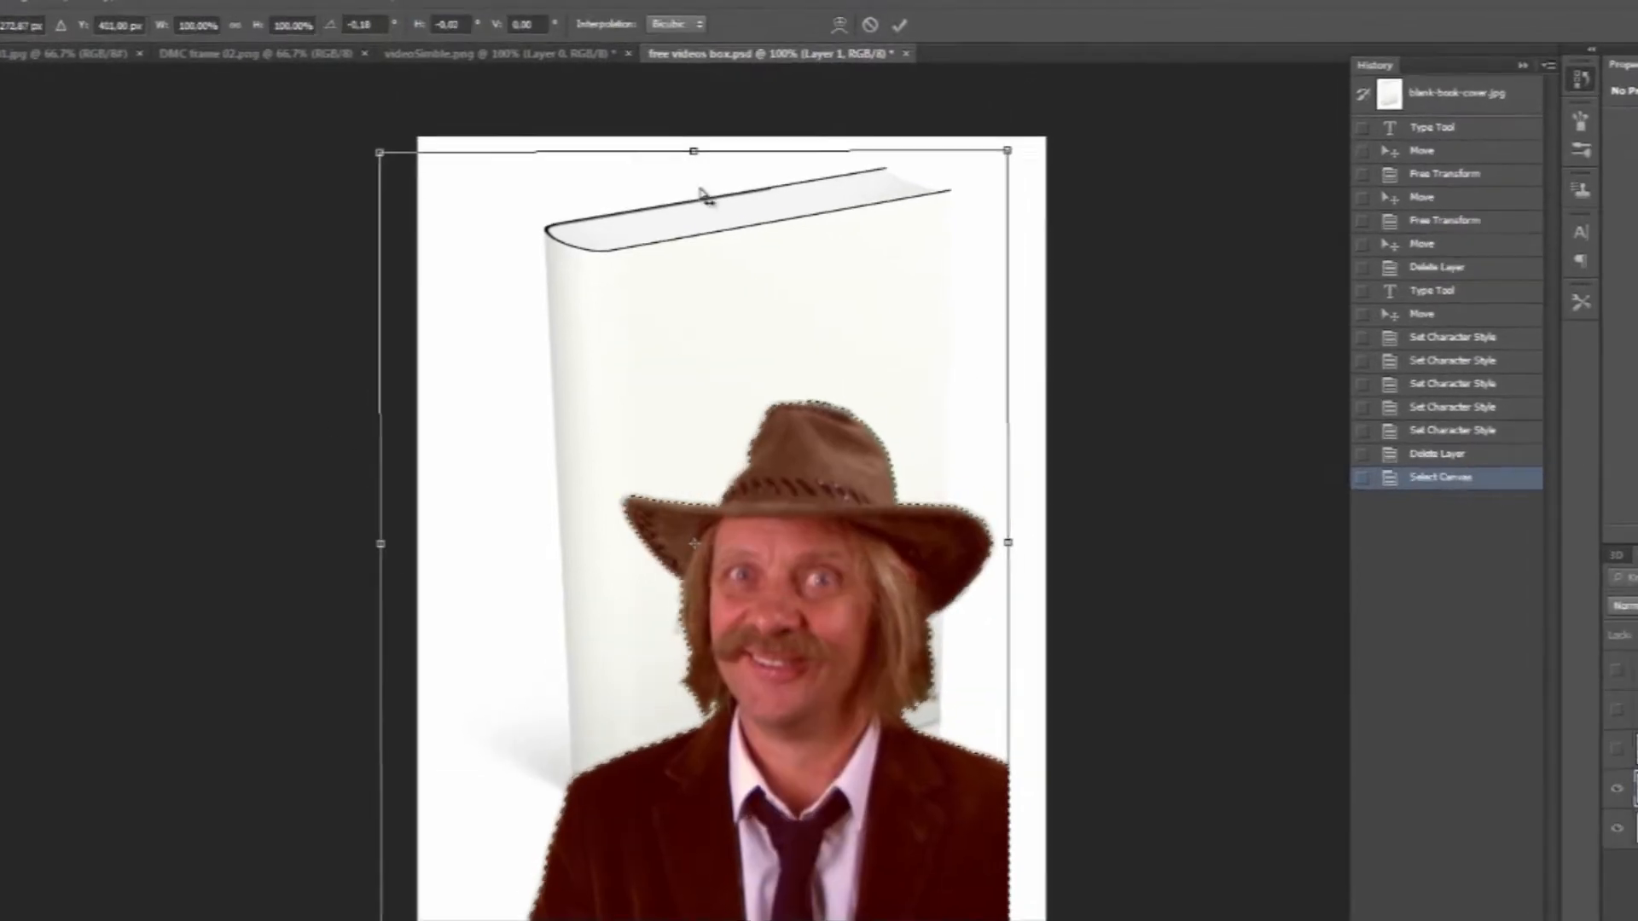
left_click_drag(379, 152, 678, 210)
left_click_drag(649, 491, 670, 521)
left_click_drag(939, 190, 939, 184)
left_click_drag(699, 258, 664, 256)
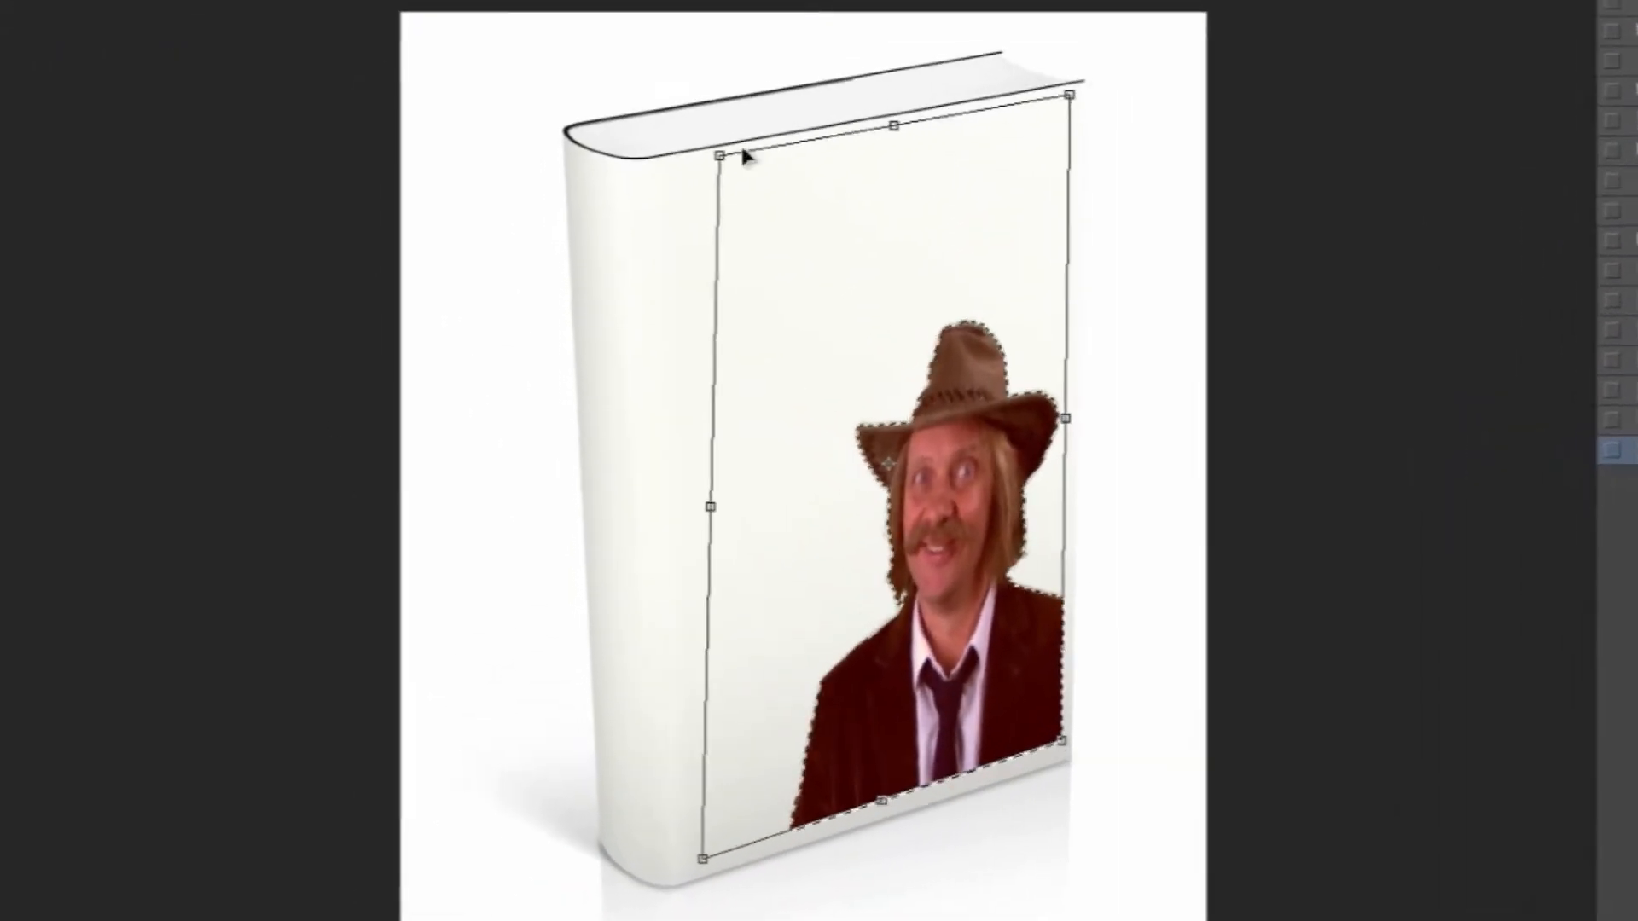
key("m")
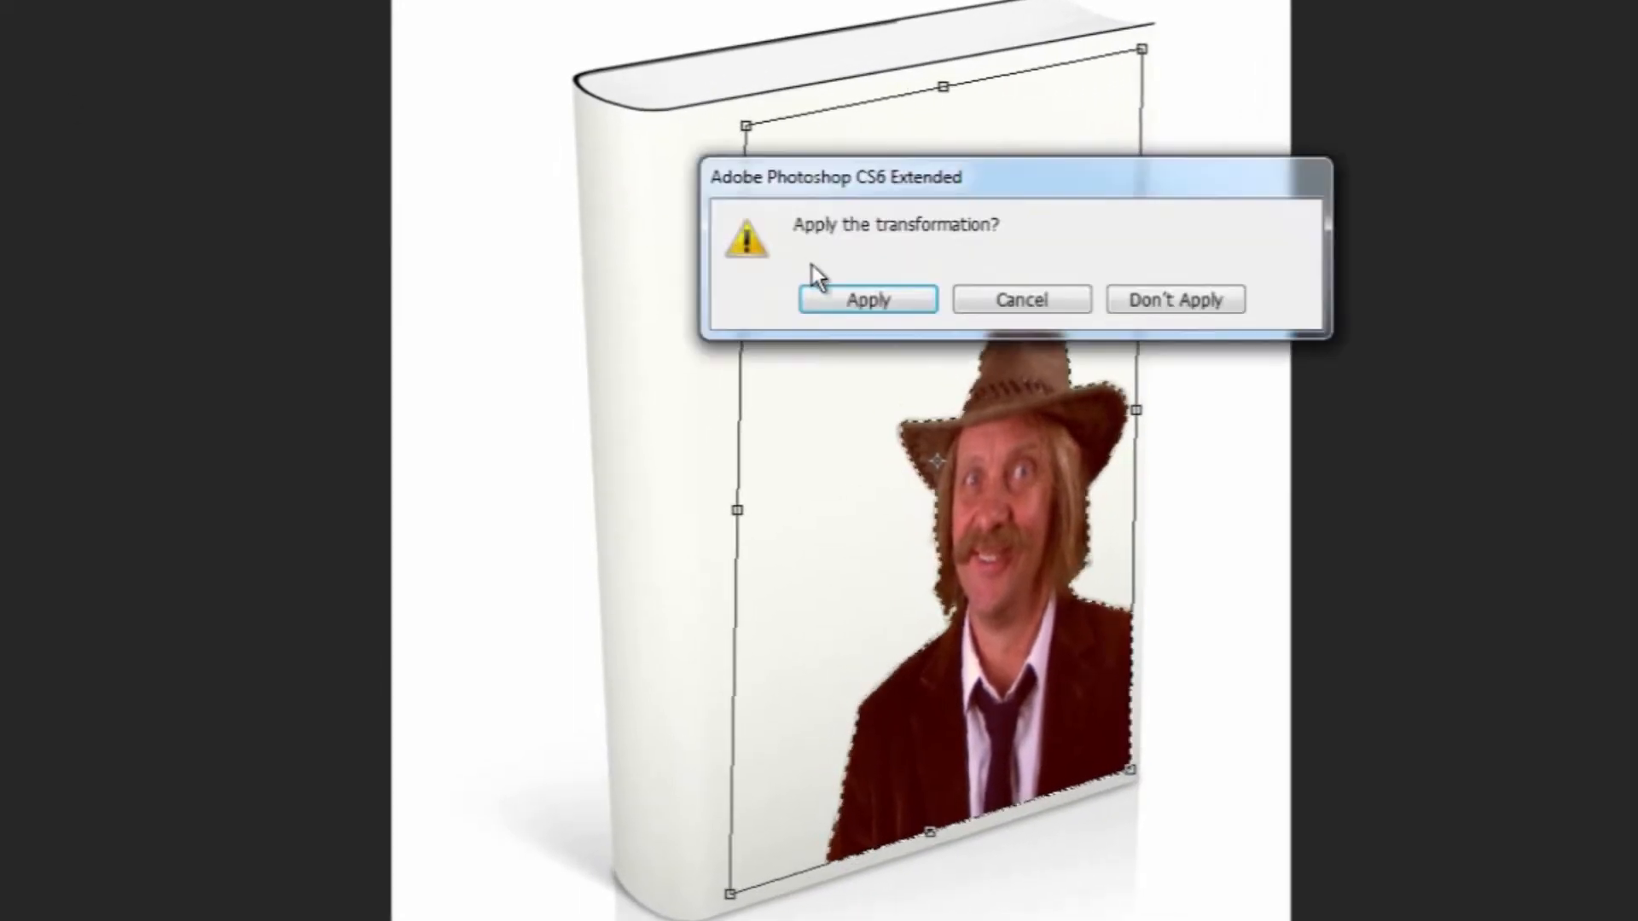
left_click(868, 300)
left_click(712, 415)
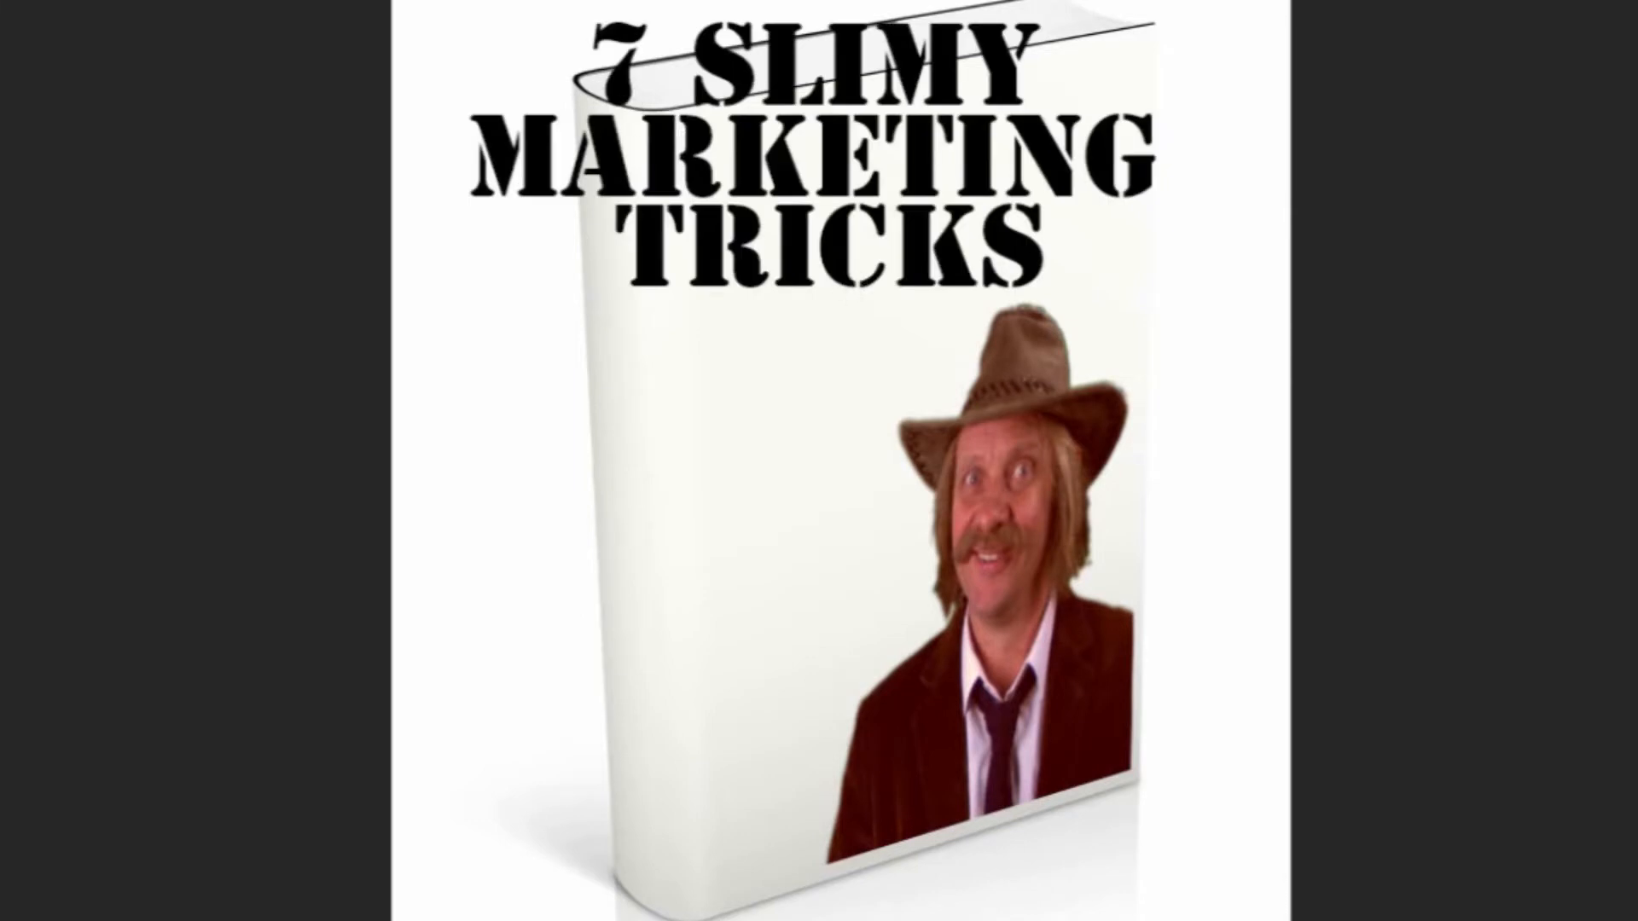
Rasterize the "7 Slimy Marketing Tricks" type layer.
key("ctrl+t")
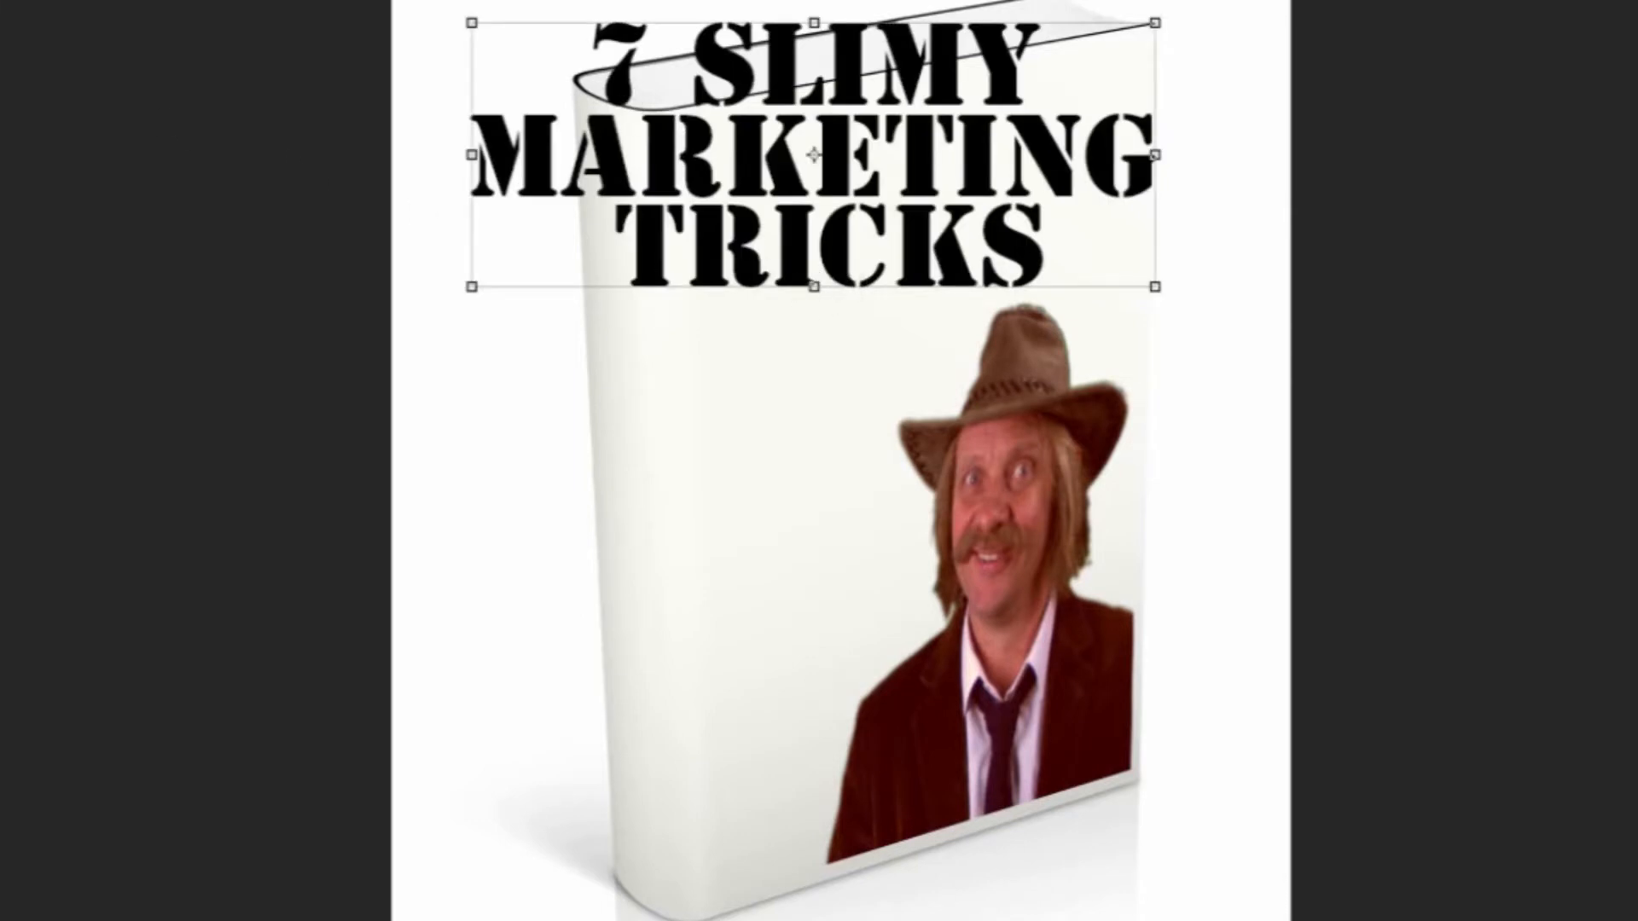
left_click(365, 19)
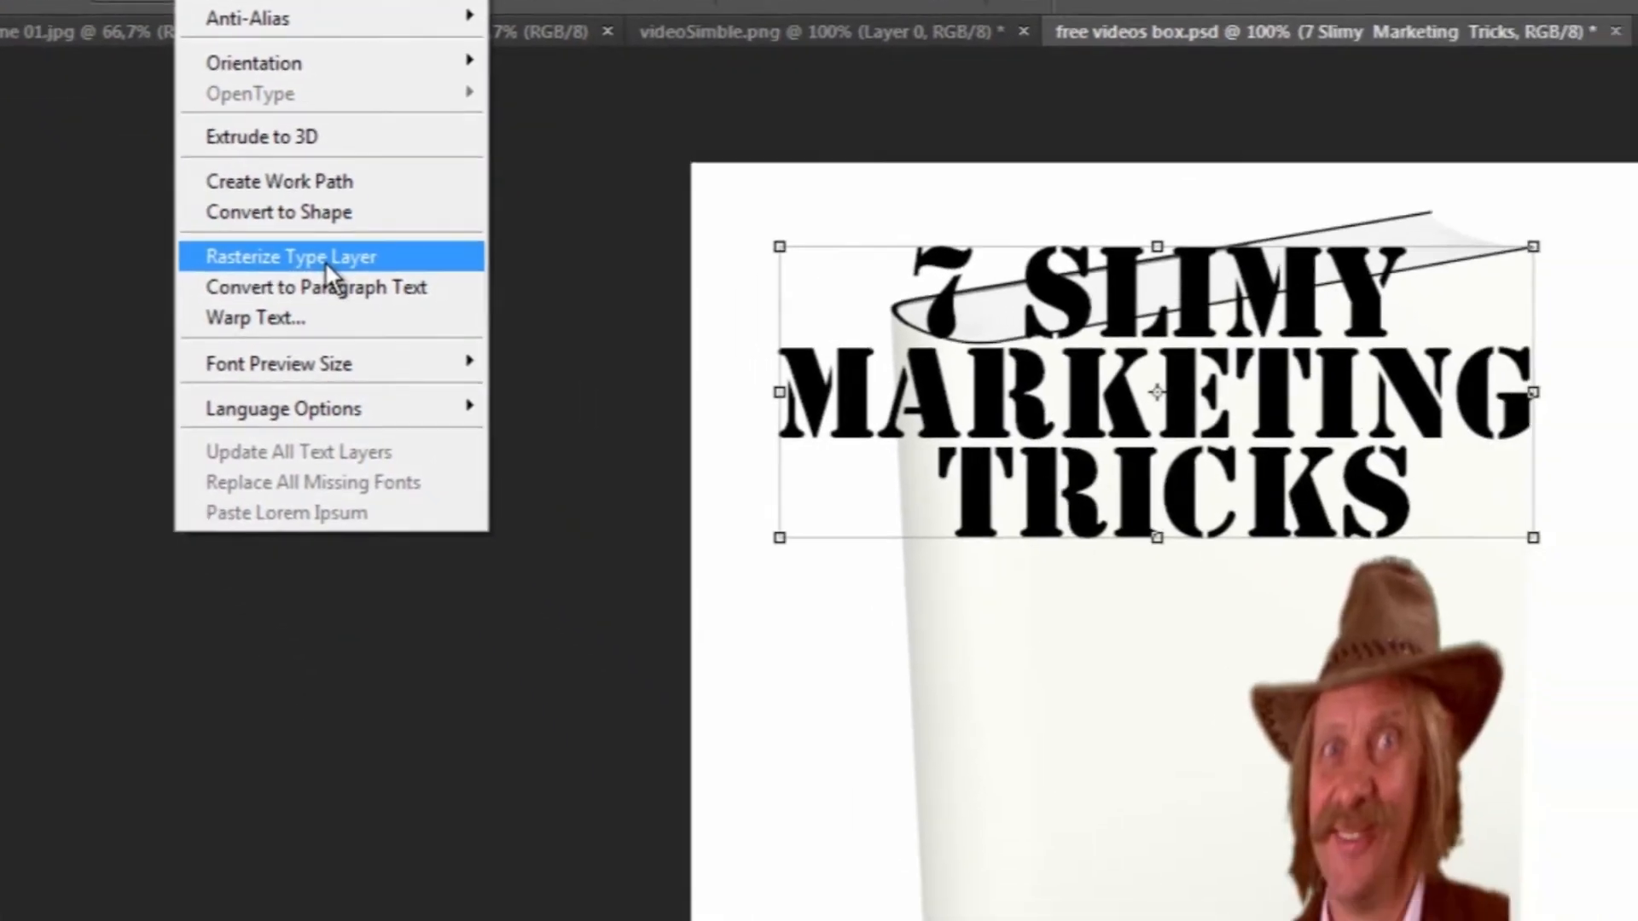
left_click(510, 410)
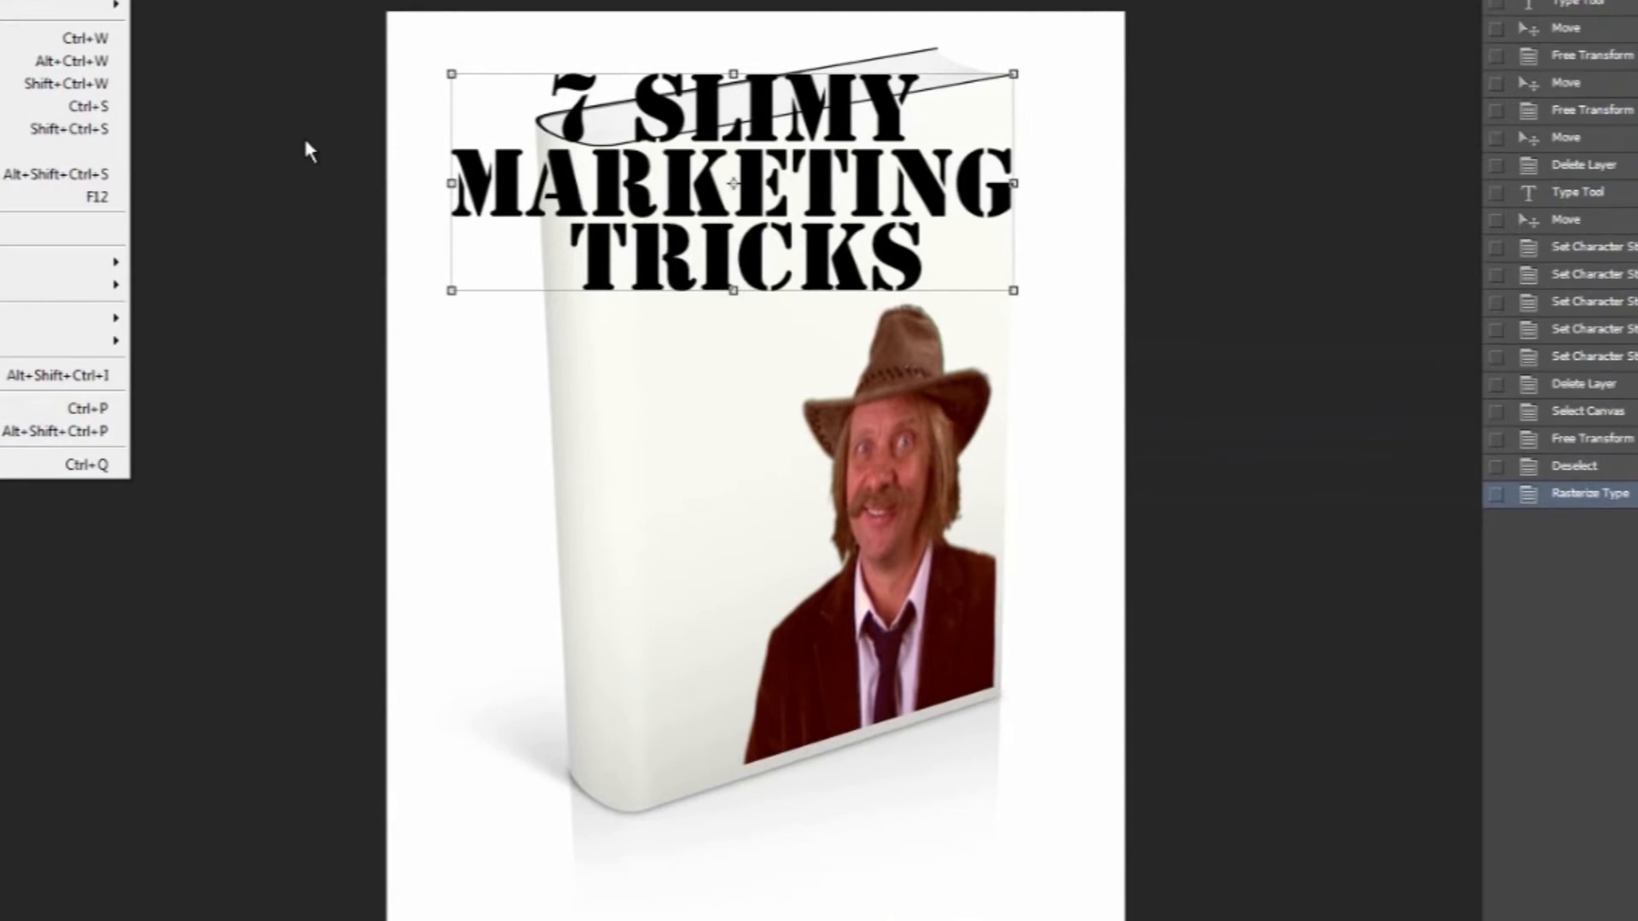
left_click(306, 142)
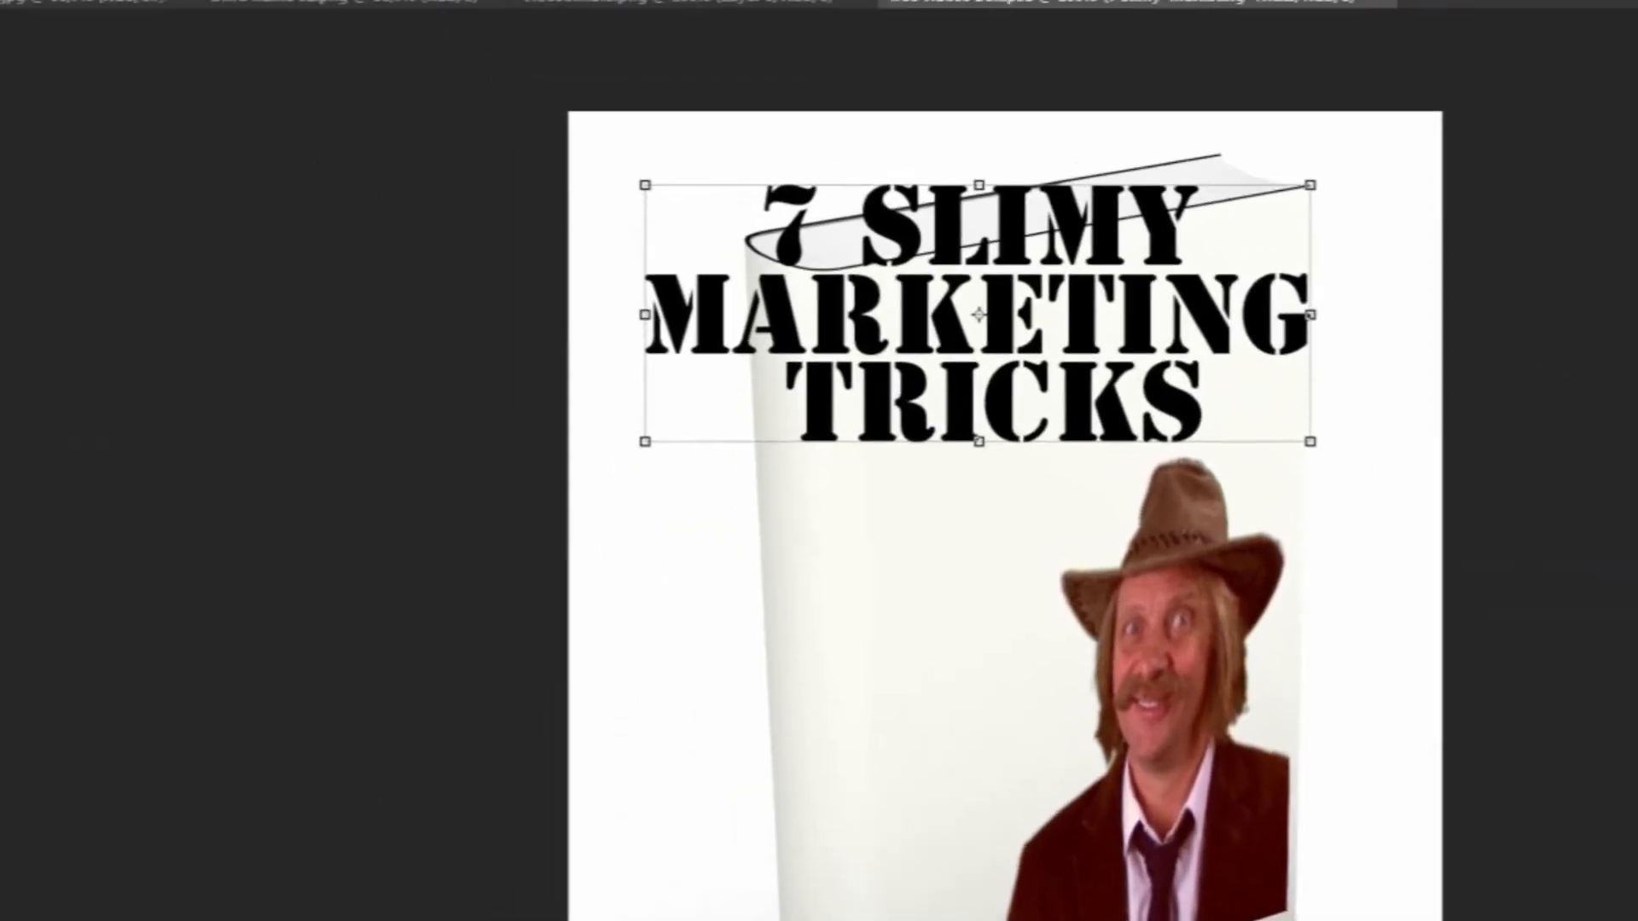
Shrink and slant the "7 Slimy Marketing Tricks" title with a Perspective transform to fit the cover above the man's hat.
left_click(60, 4)
mouse_move(208, 659)
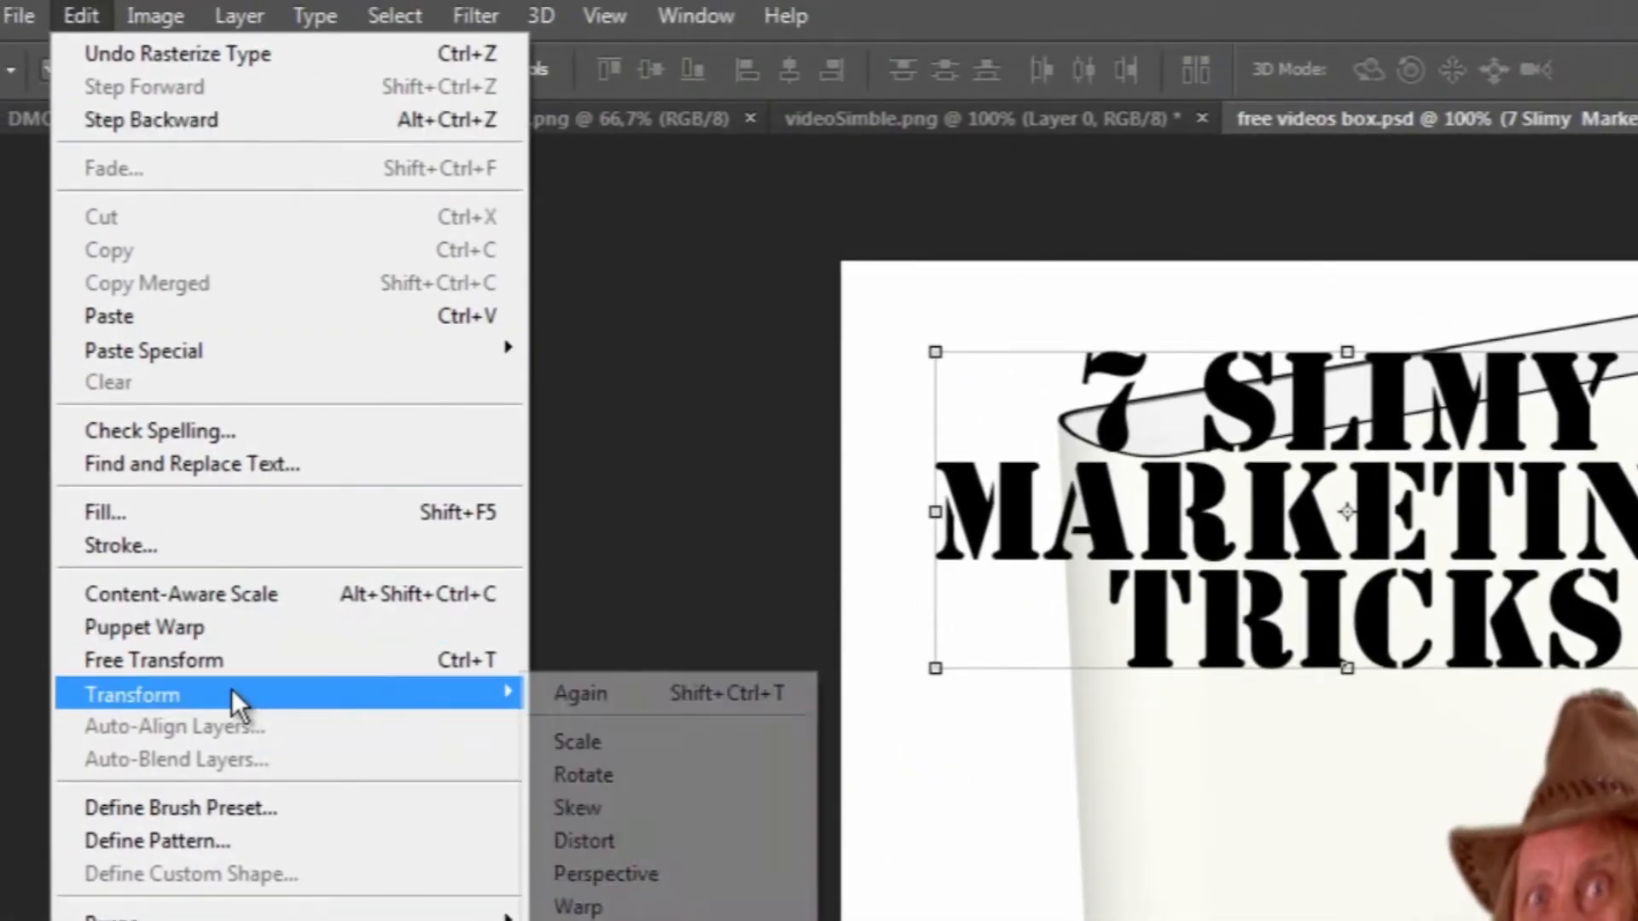
left_click(656, 872)
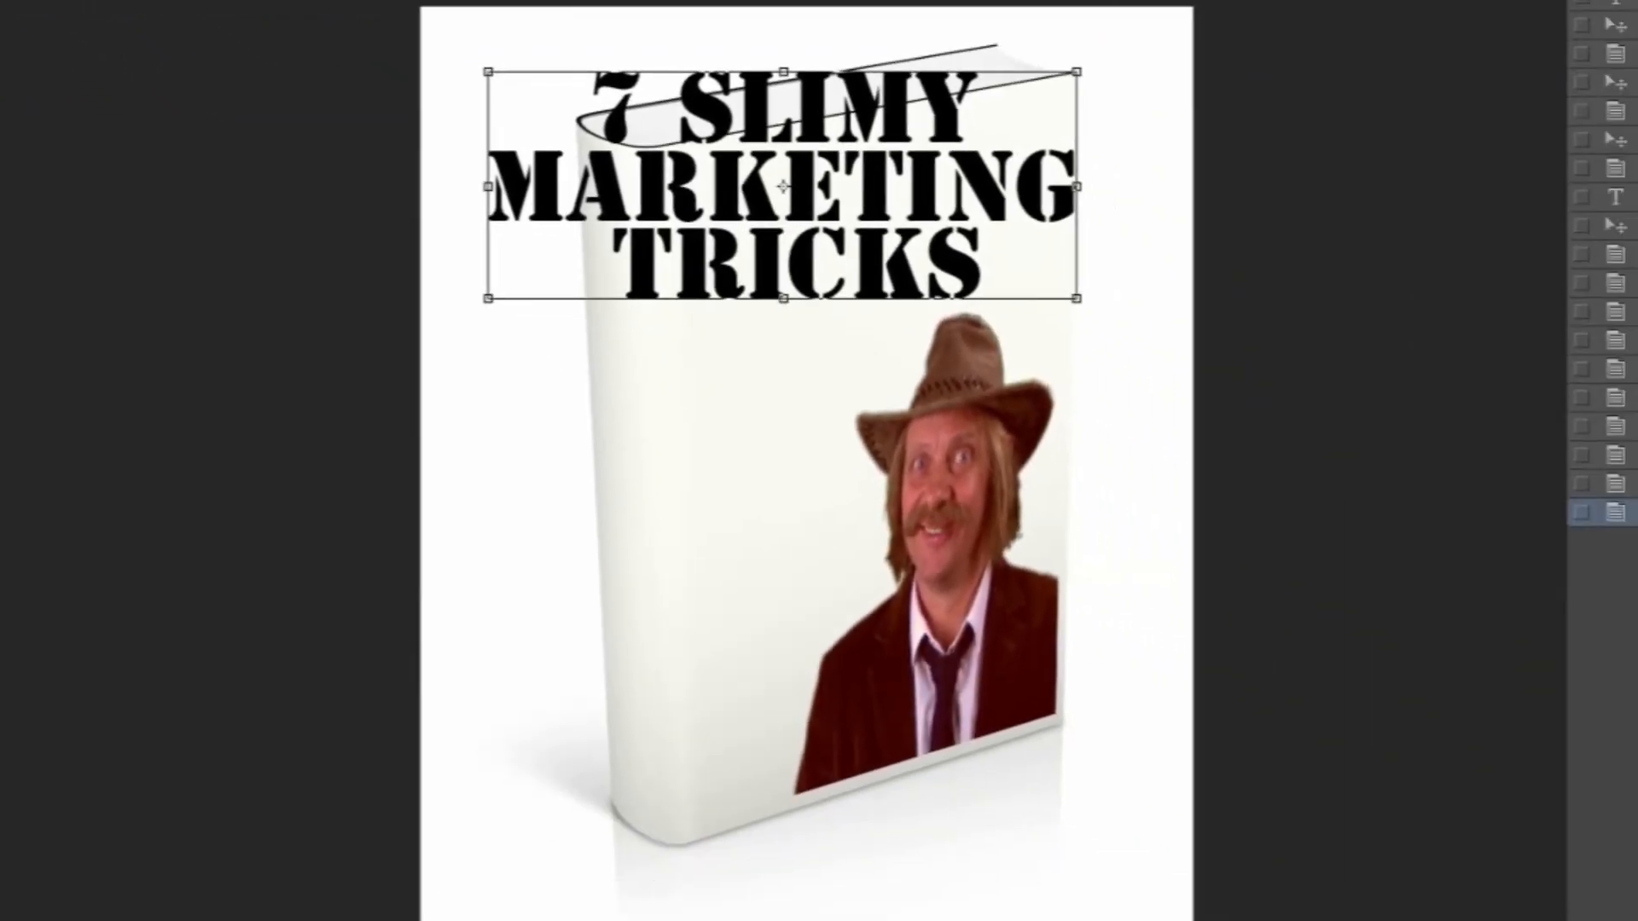
left_click_drag(1407, 593, 1468, 665)
left_click_drag(870, 291, 884, 235)
left_click_drag(554, 319, 745, 332)
left_click_drag(1075, 322, 1061, 261)
left_click_drag(744, 329, 681, 309)
mouse_move(1046, 205)
left_mouse_down()
mouse_move(1049, 175)
mouse_move(1048, 237)
left_mouse_up()
left_click_drag(904, 187, 901, 221)
left_click_drag(1034, 259, 1027, 268)
left_click_drag(895, 213, 913, 208)
mouse_move(1038, 107)
left_mouse_down()
mouse_move(1030, 124)
mouse_move(1042, 116)
left_mouse_up()
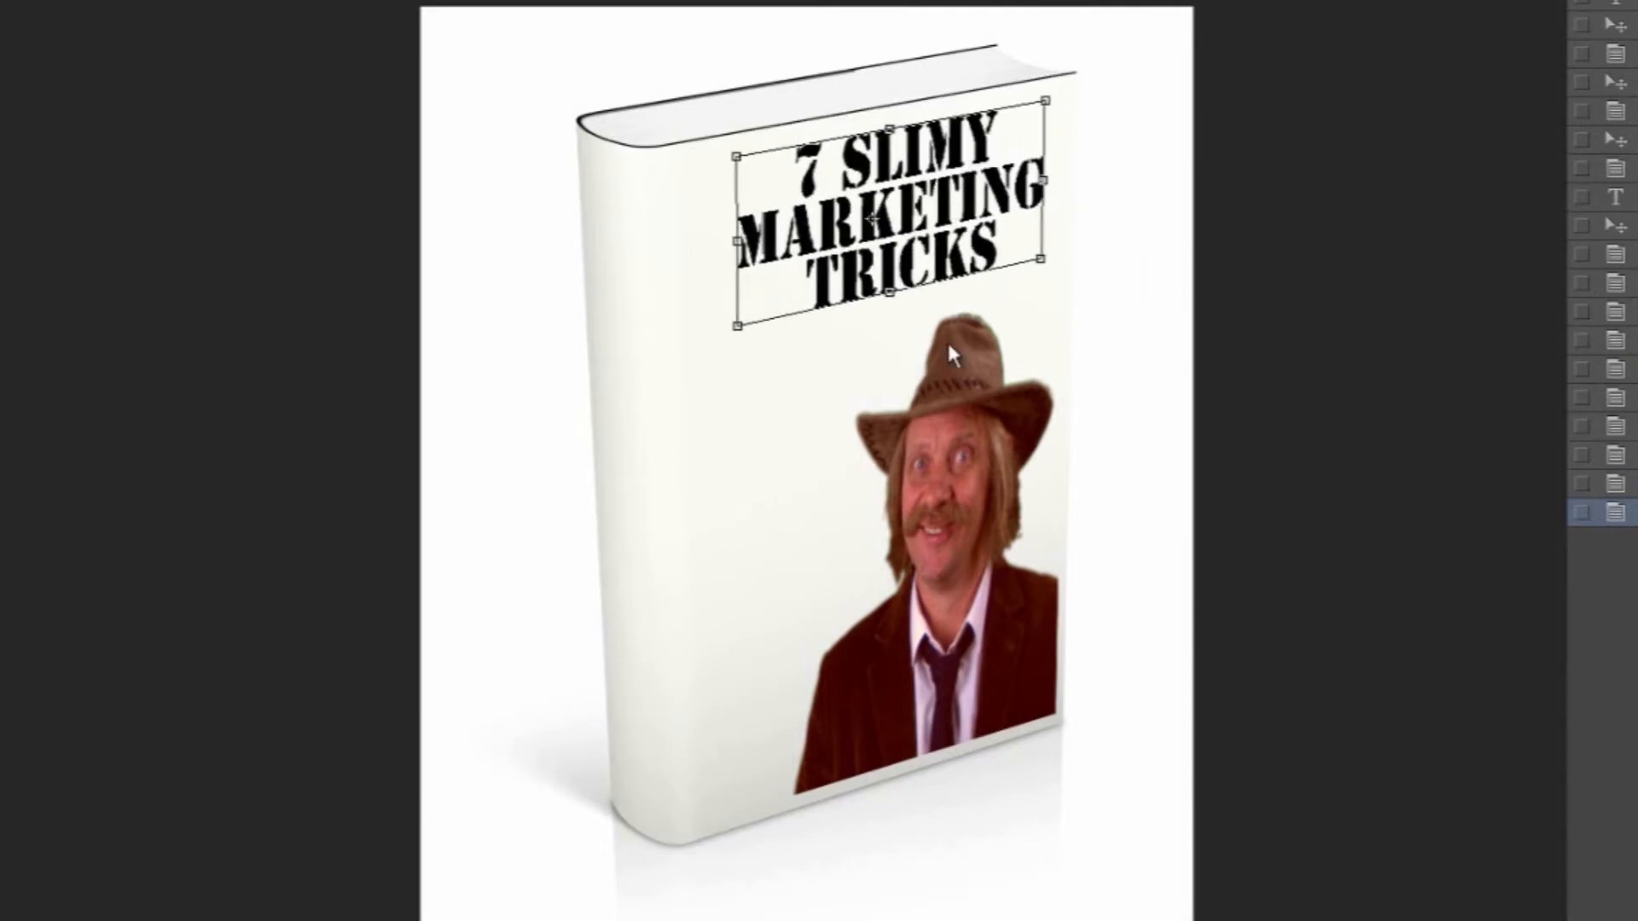
left_click(794, 305)
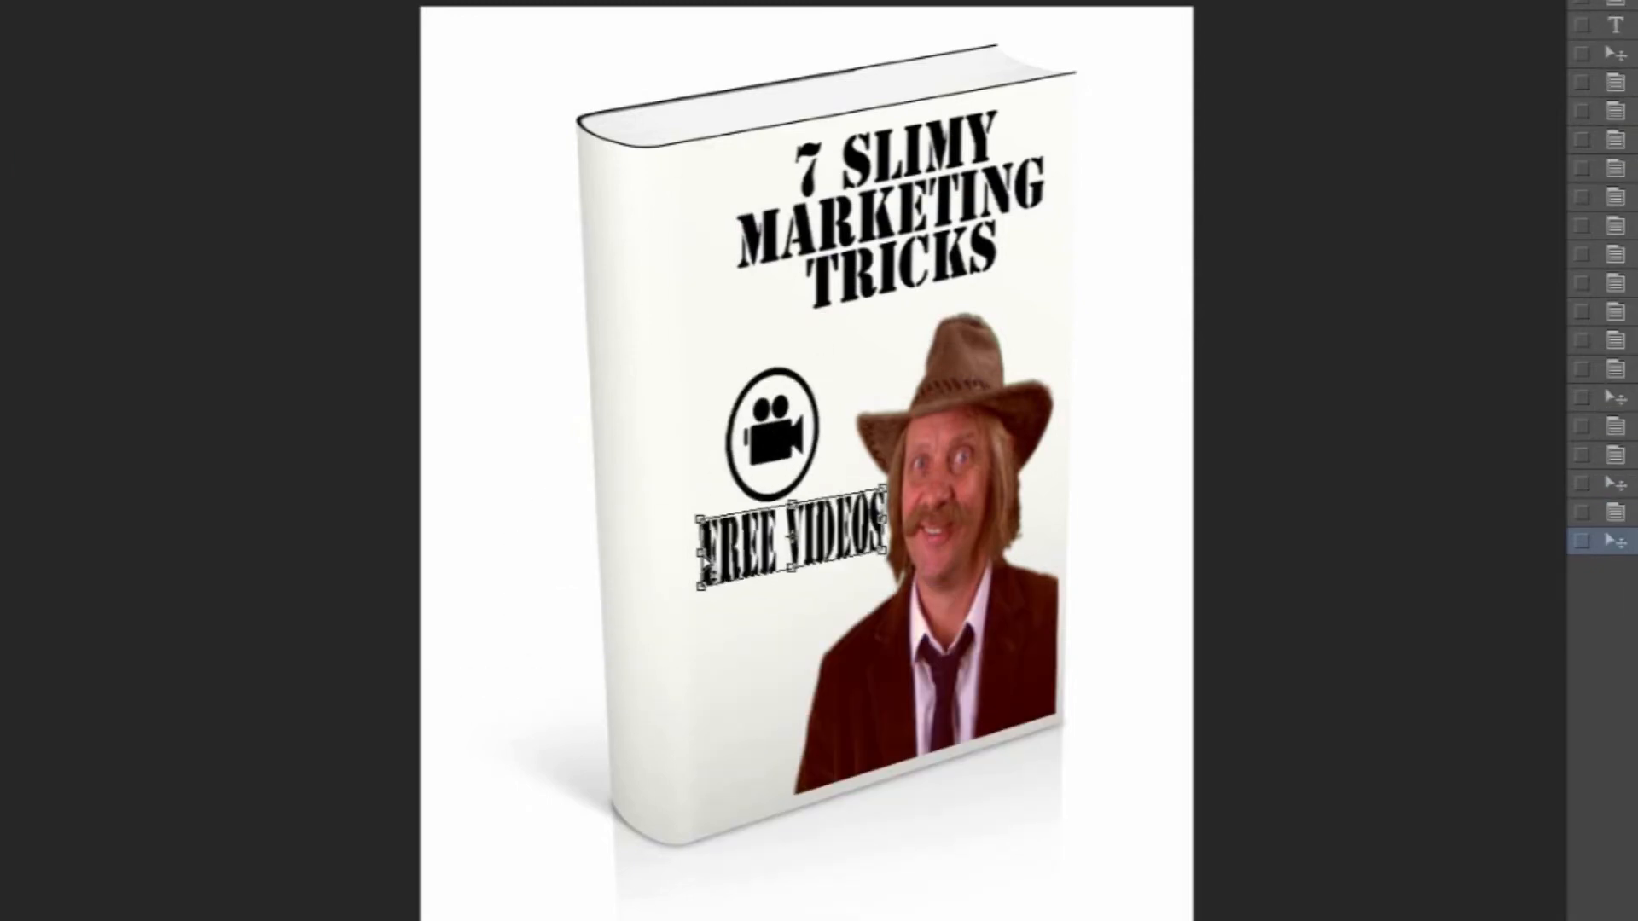
Reshape the "FREE VIDEOS" text below the camera symbol to follow the cover's perspective.
left_click_drag(702, 553, 717, 589)
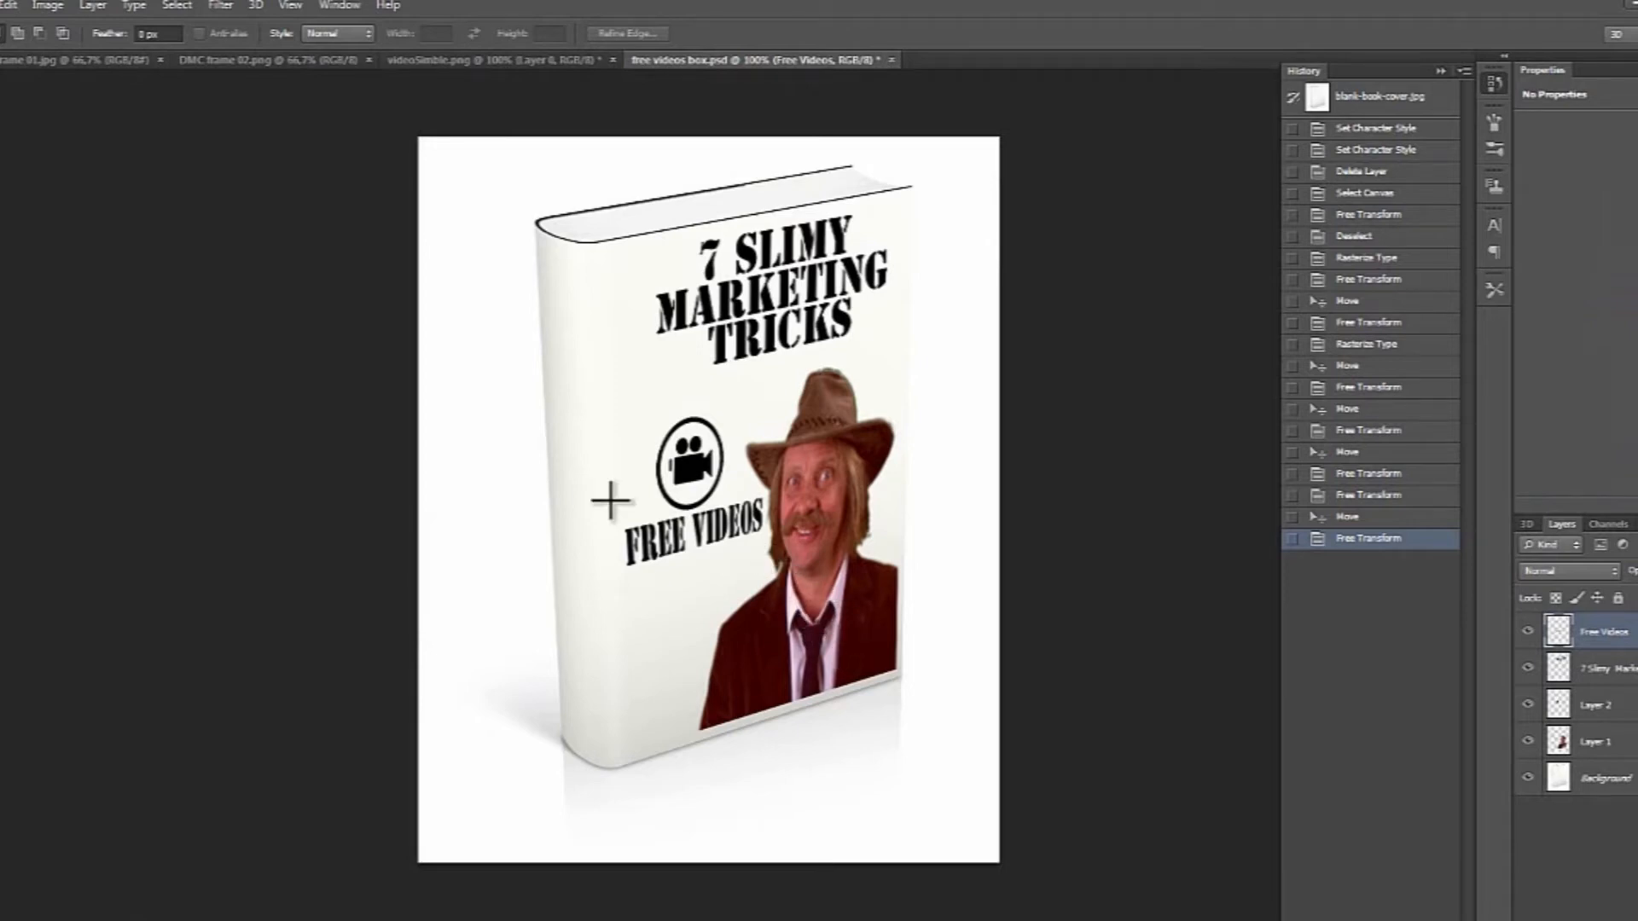
Export the finished book cover with Save for Web and proceed to choosing where to save it.
left_click(5, 12)
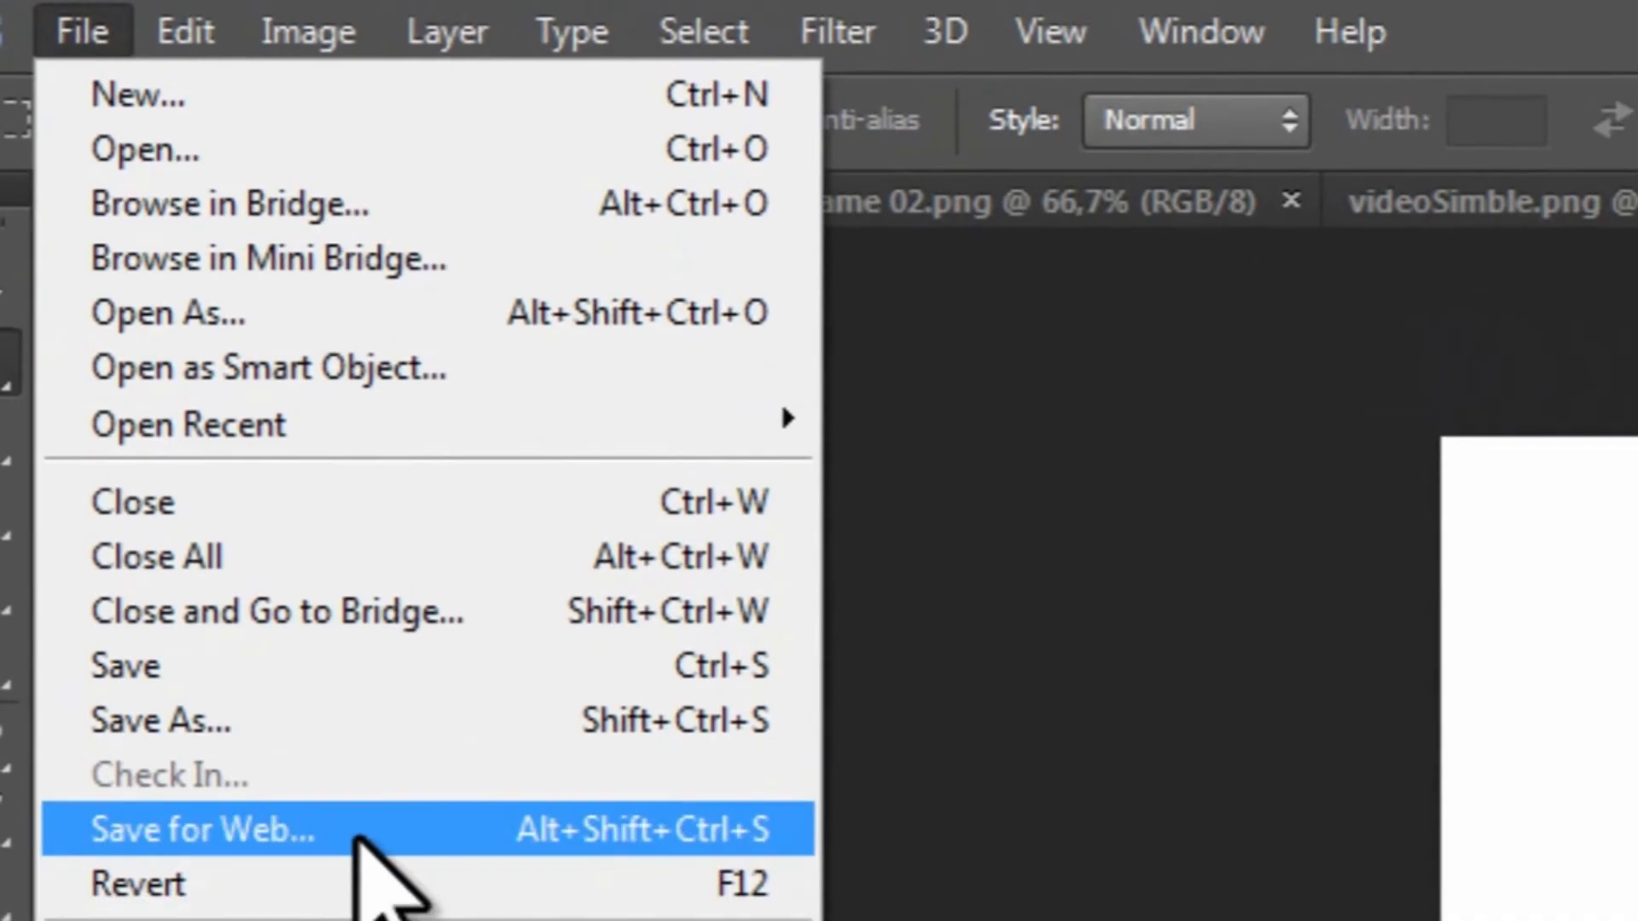
left_click(358, 832)
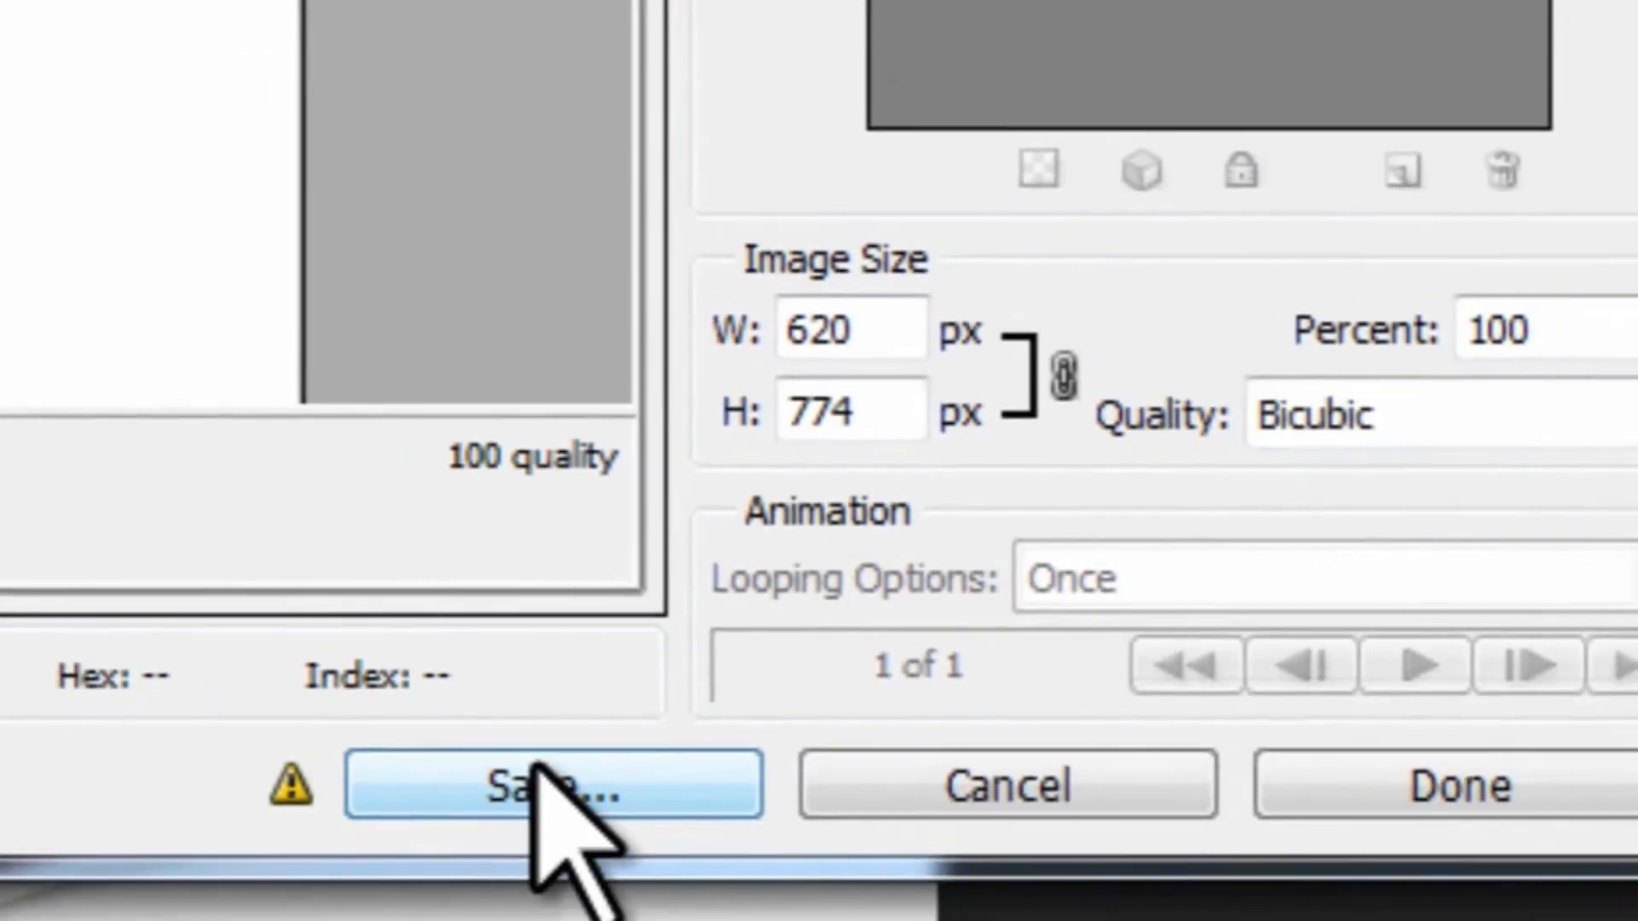
left_click(538, 764)
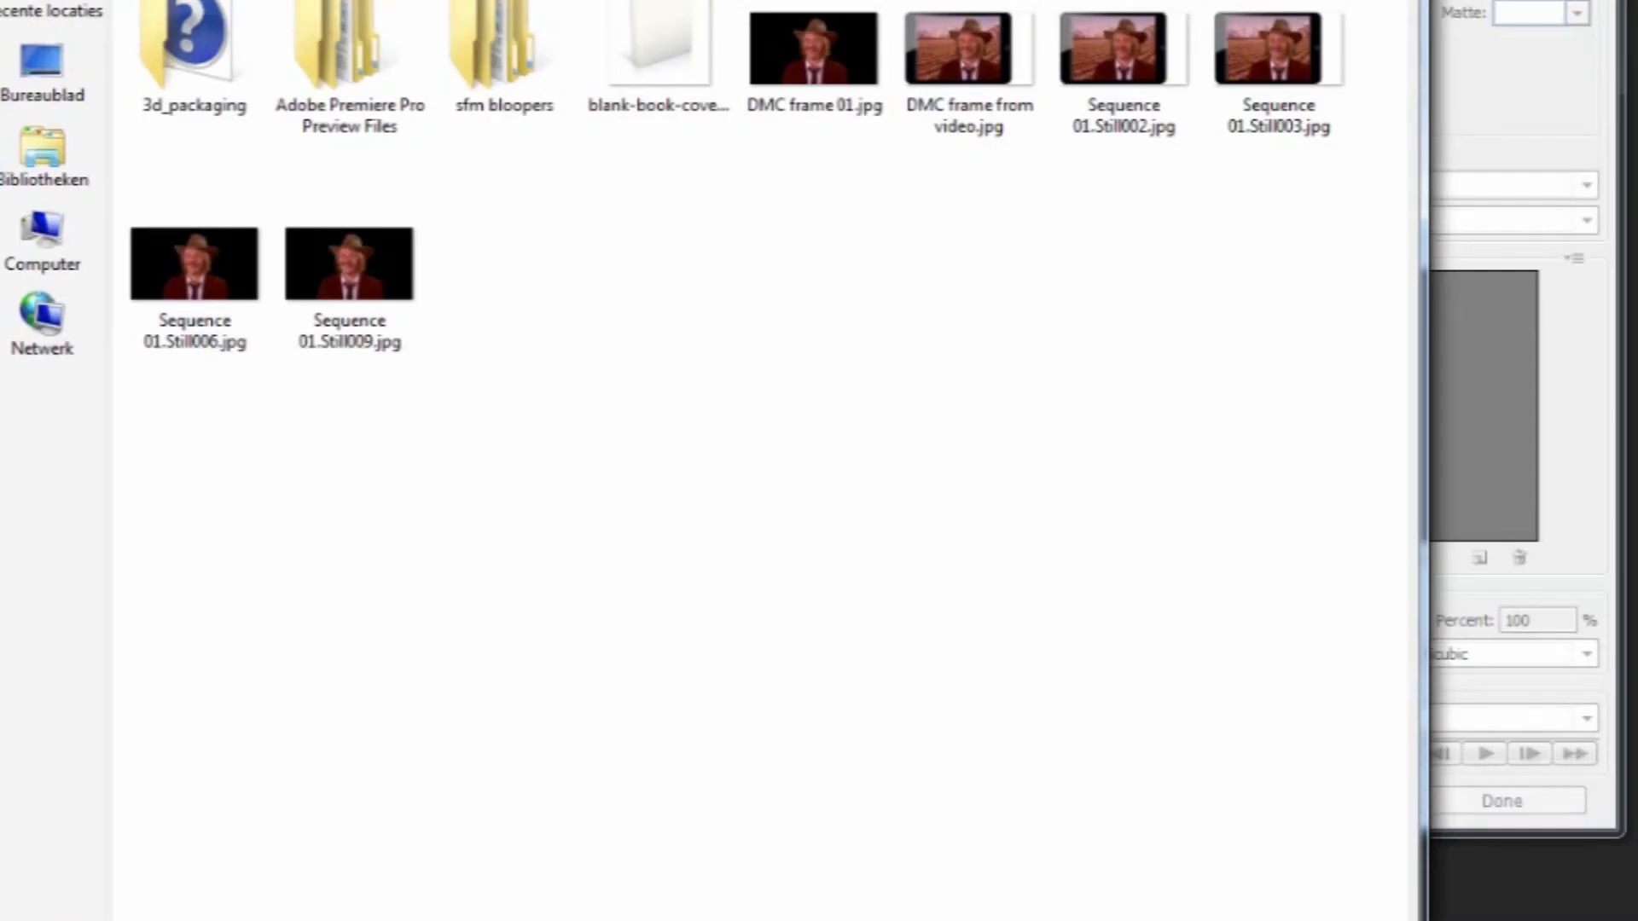